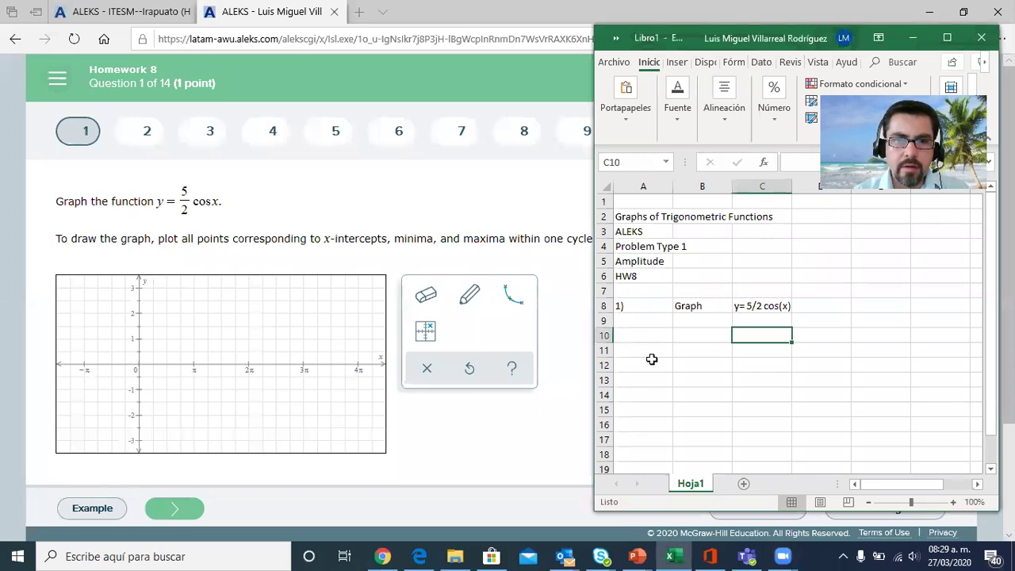
left_click(628, 217)
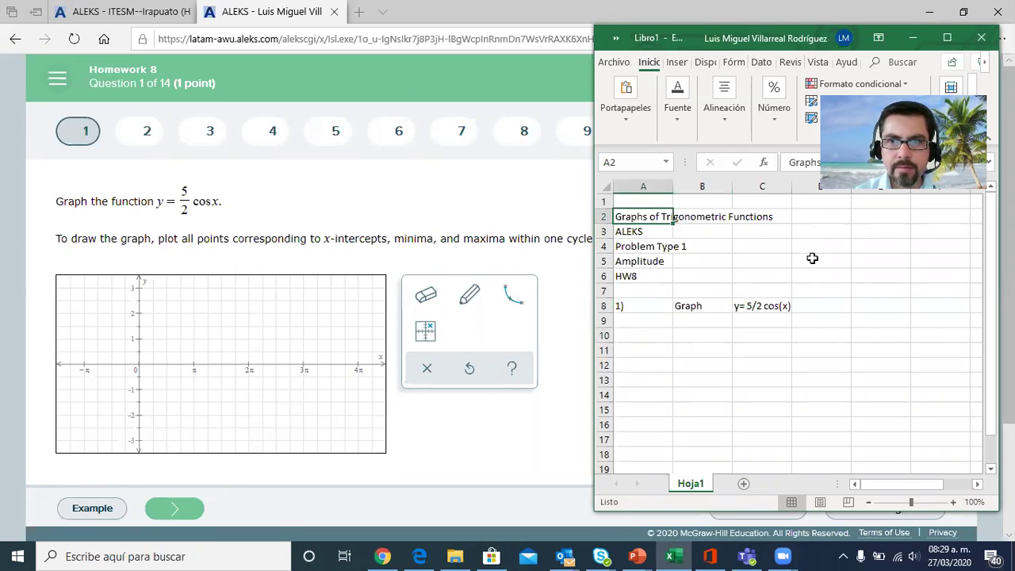
left_click(850, 248)
left_click(851, 256)
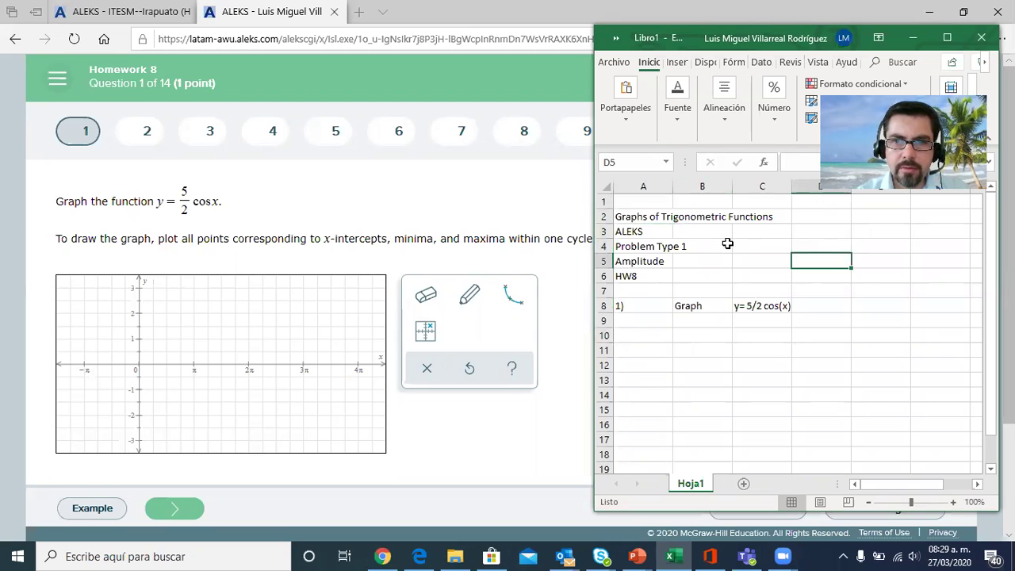
left_click(636, 264)
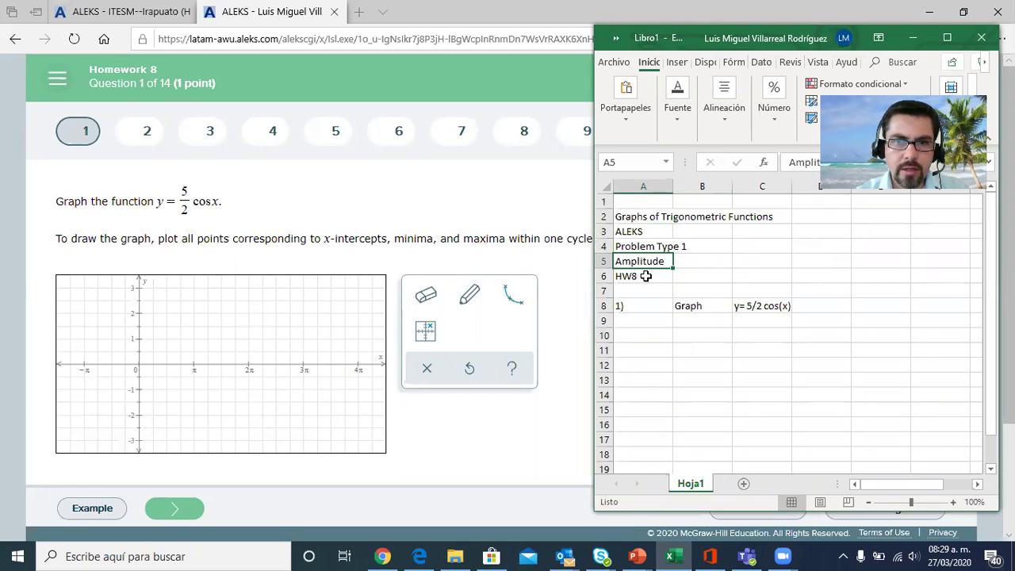
left_click(647, 276)
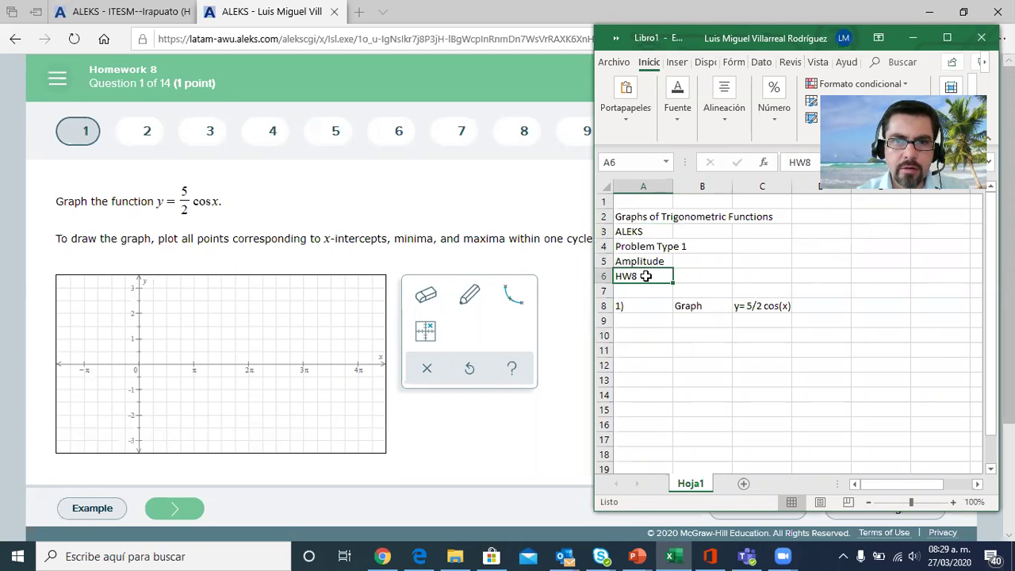
Enter the table headers x in cell A10 and y in B10, and widen the spreadsheet window
left_click(646, 335)
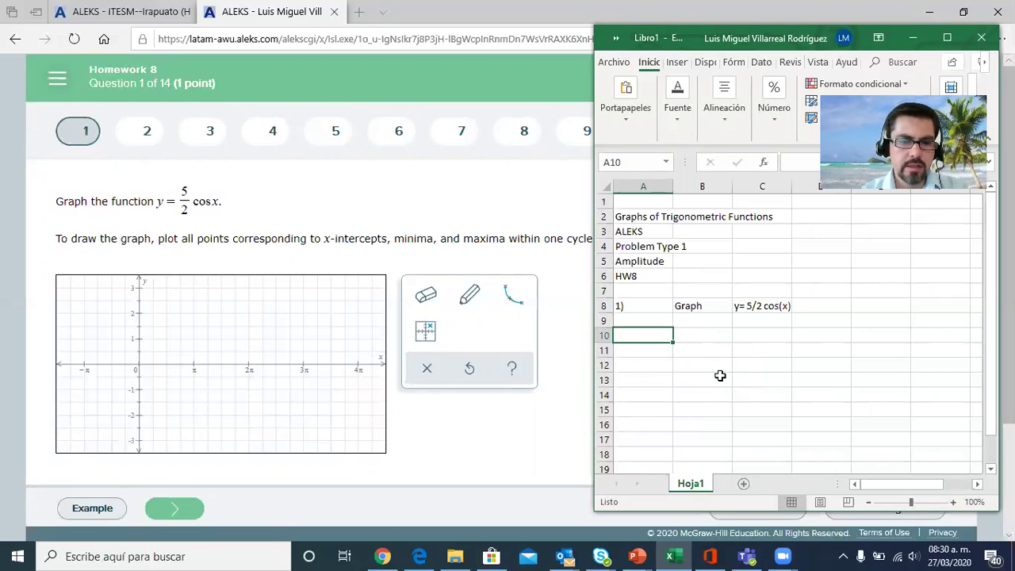
type("x")
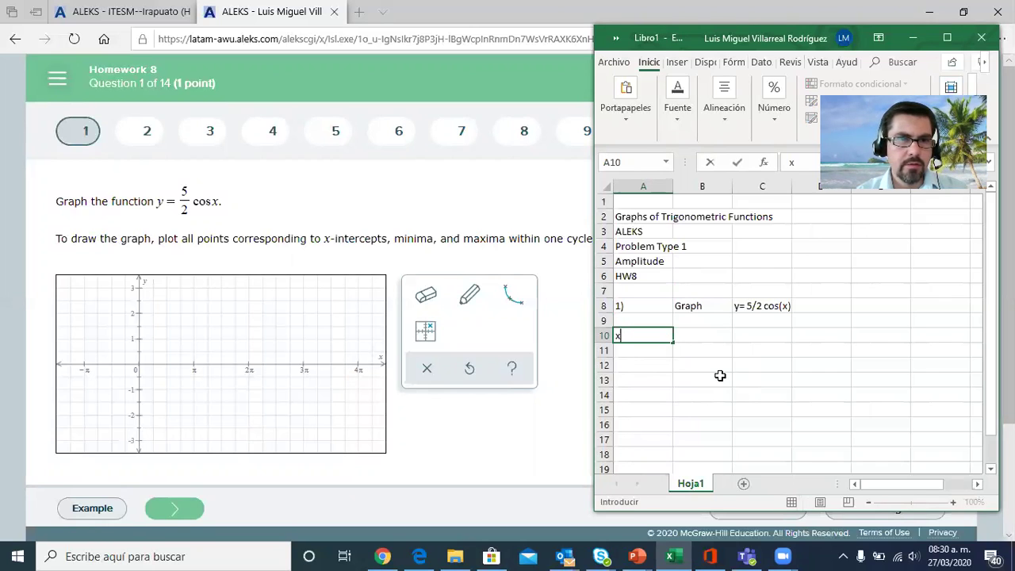
key("Tab")
type("y")
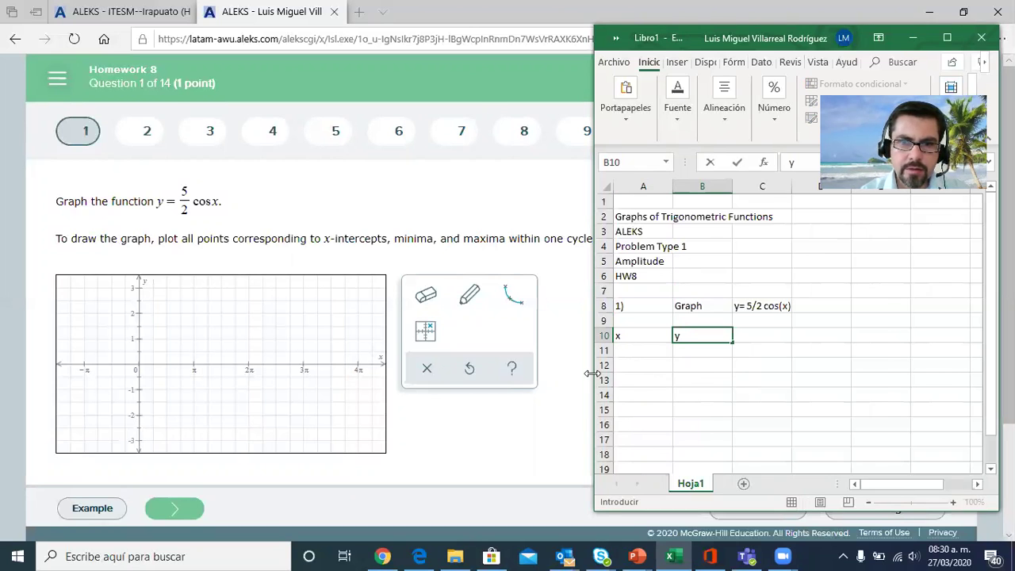
left_click_drag(591, 374, 454, 374)
left_click(674, 353)
Centre the range A10:B17 horizontally and apply all borders to it
left_click_drag(510, 334, 551, 440)
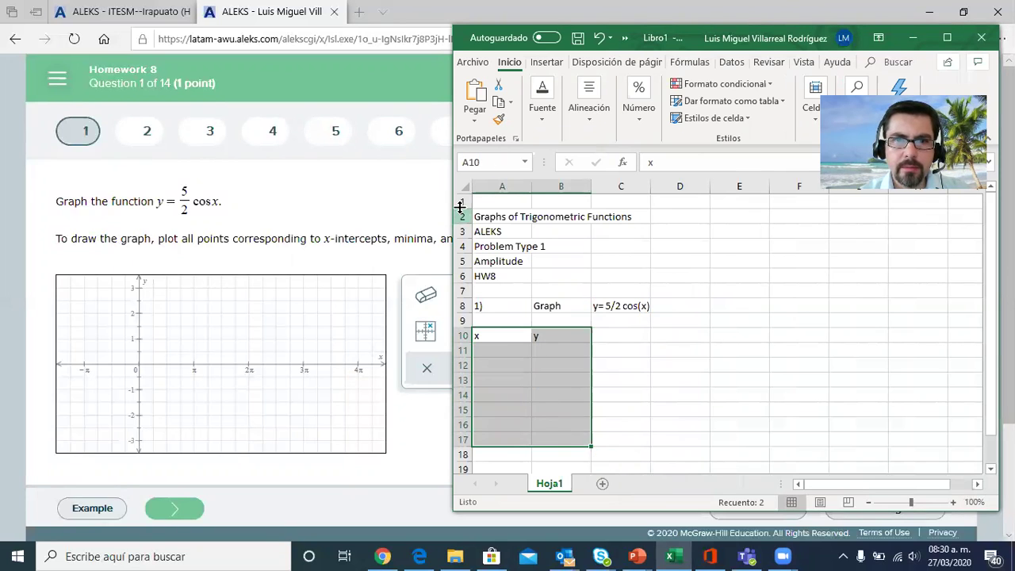
left_click_drag(450, 199, 418, 199)
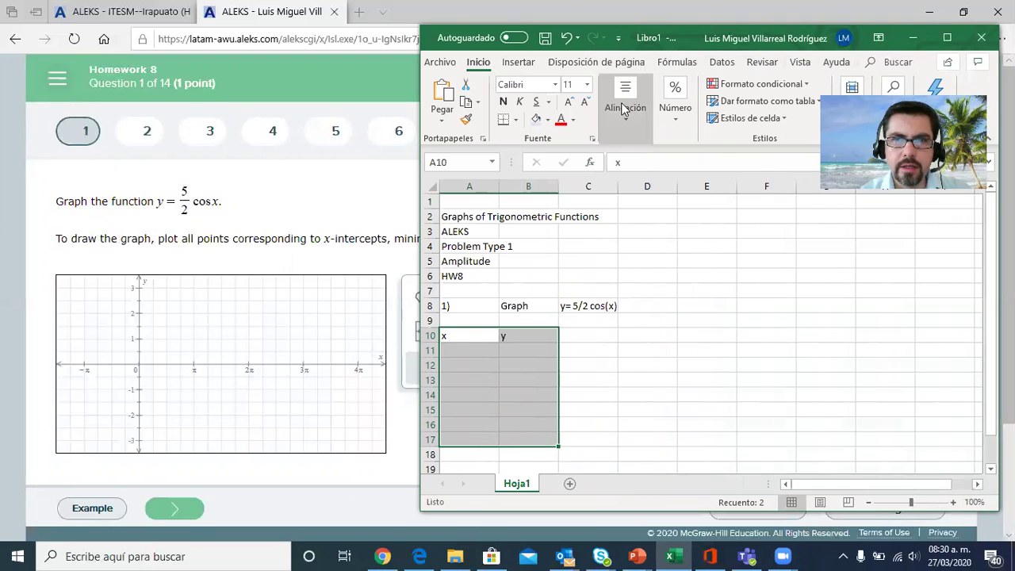
left_click(623, 103)
left_click(628, 161)
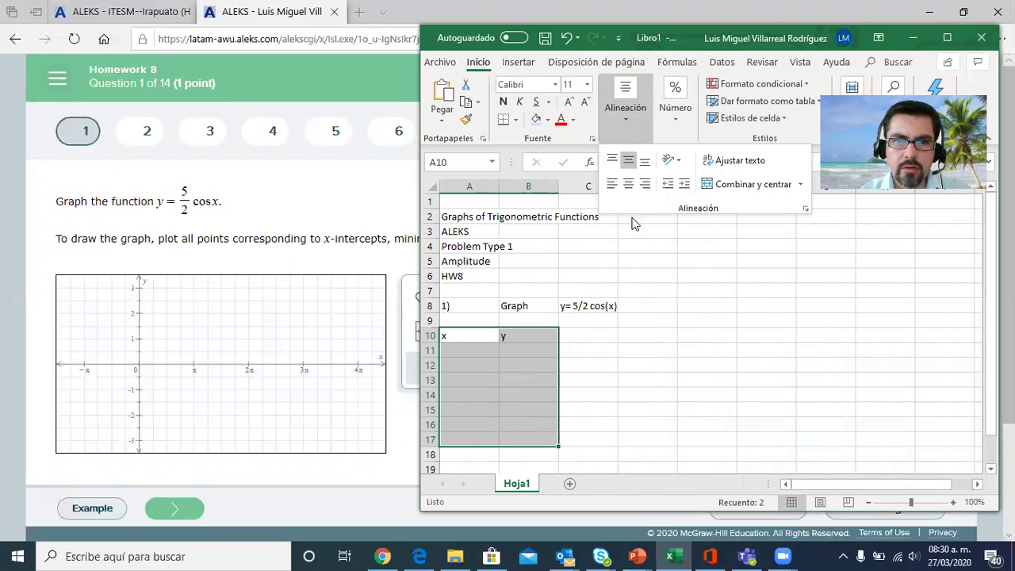
left_click(628, 183)
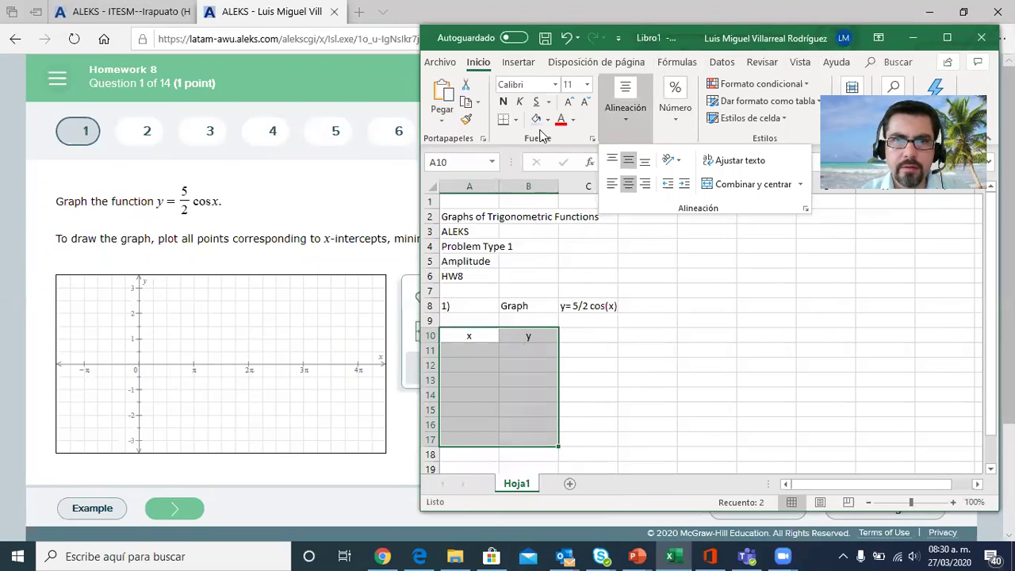
left_click(516, 120)
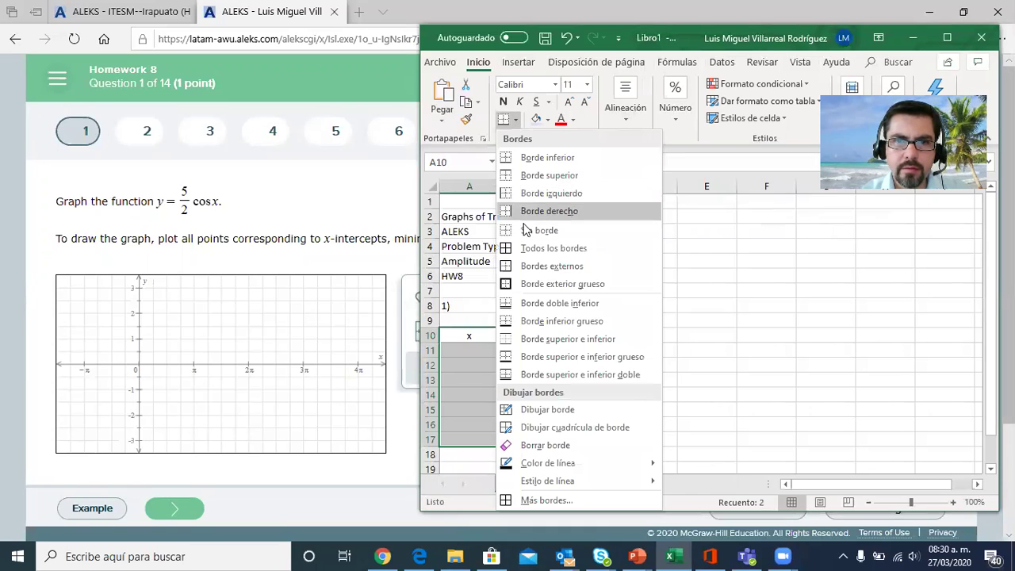
left_click(547, 249)
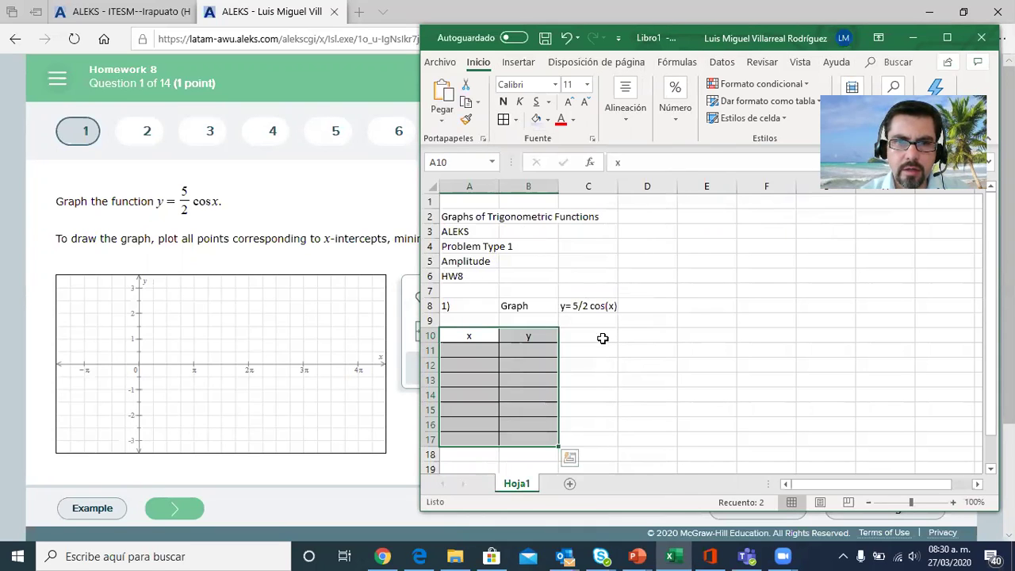
left_click(692, 284)
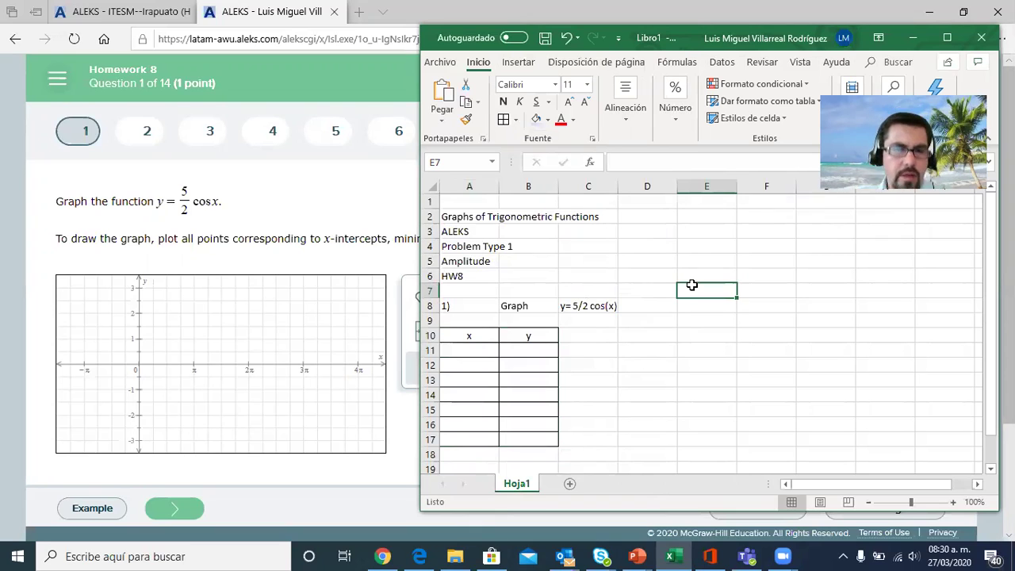
Enter the x values 0, pi/4 and pi/2 in cells A11 to A13
left_click(479, 350)
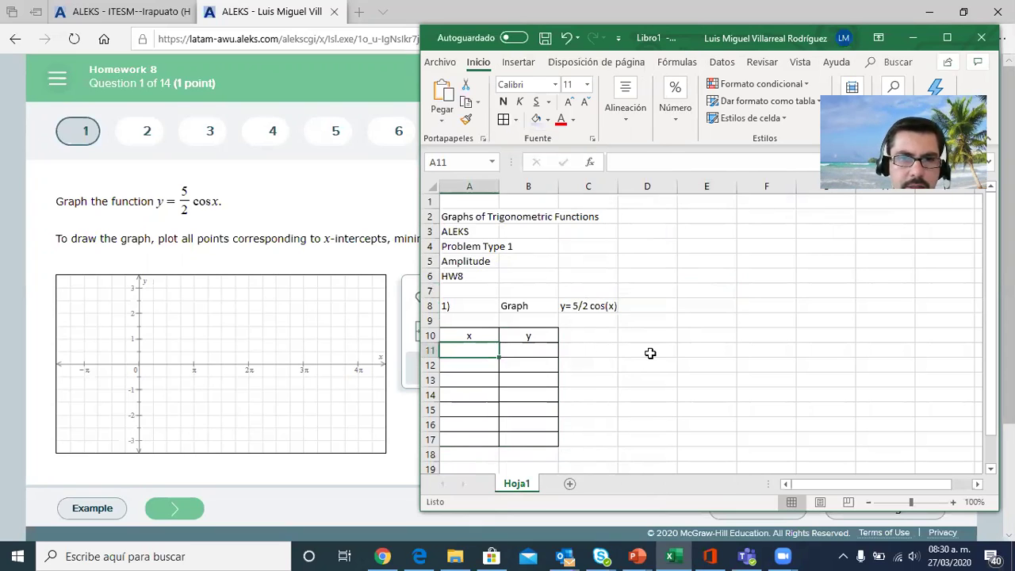
type("0")
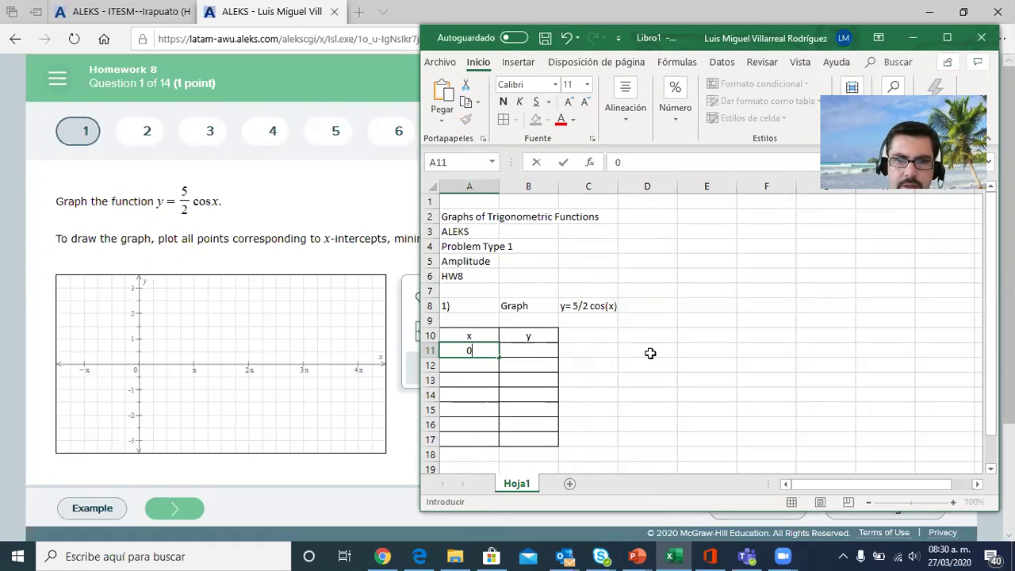
key("Return")
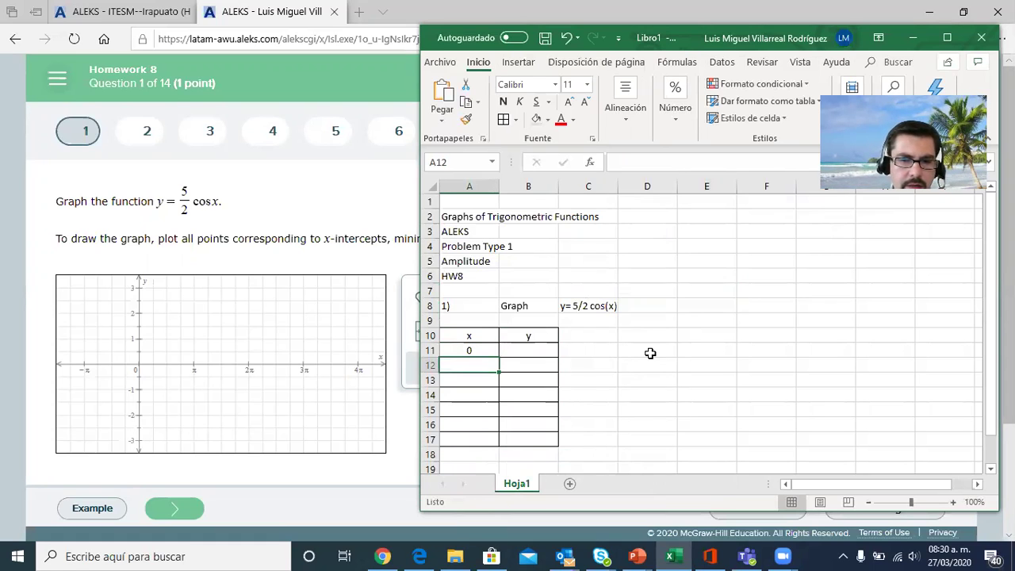
type("pi/")
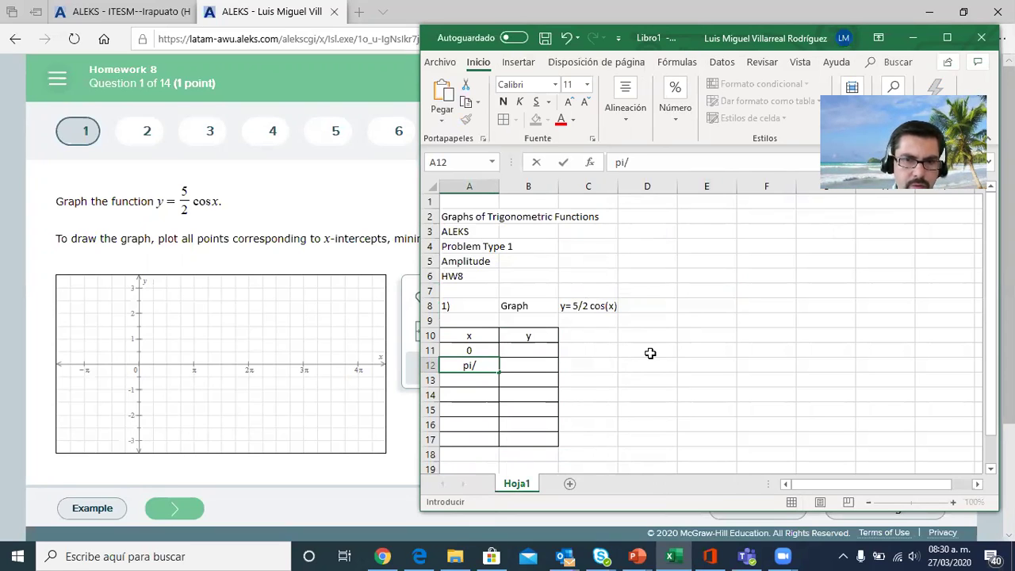
type("4")
key("Return")
type("p")
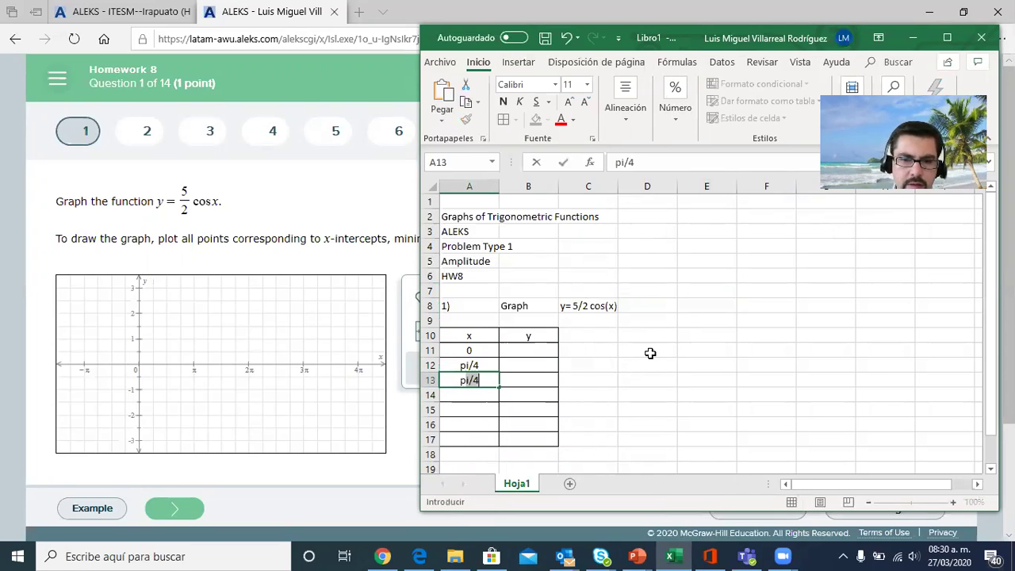
type("i/2")
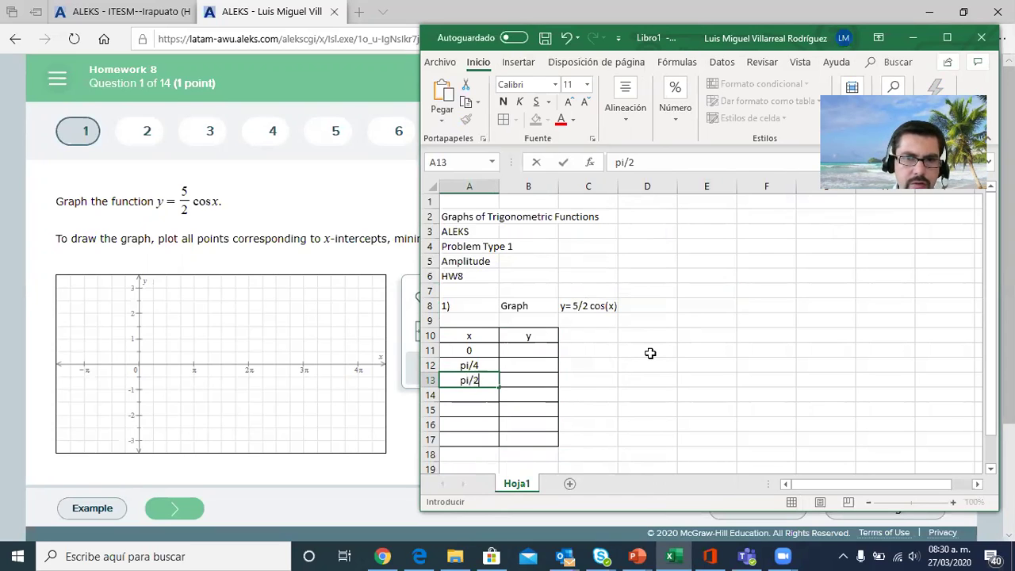
key("Return")
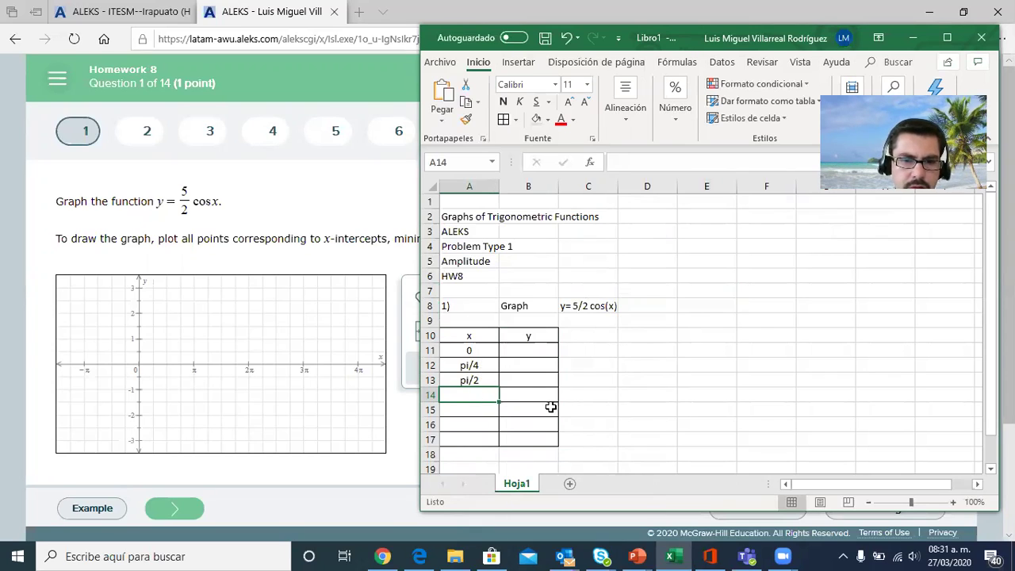
Continue the x column with 3/4 pi, pi and 5/4 pi in cells A14 to A16
key("F2")
type("3/4")
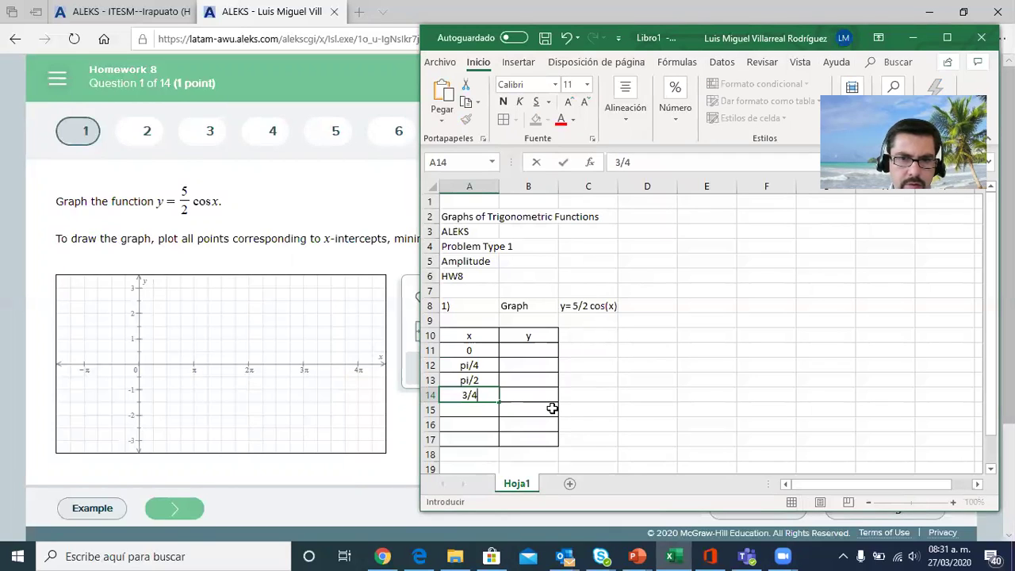
type(" pi")
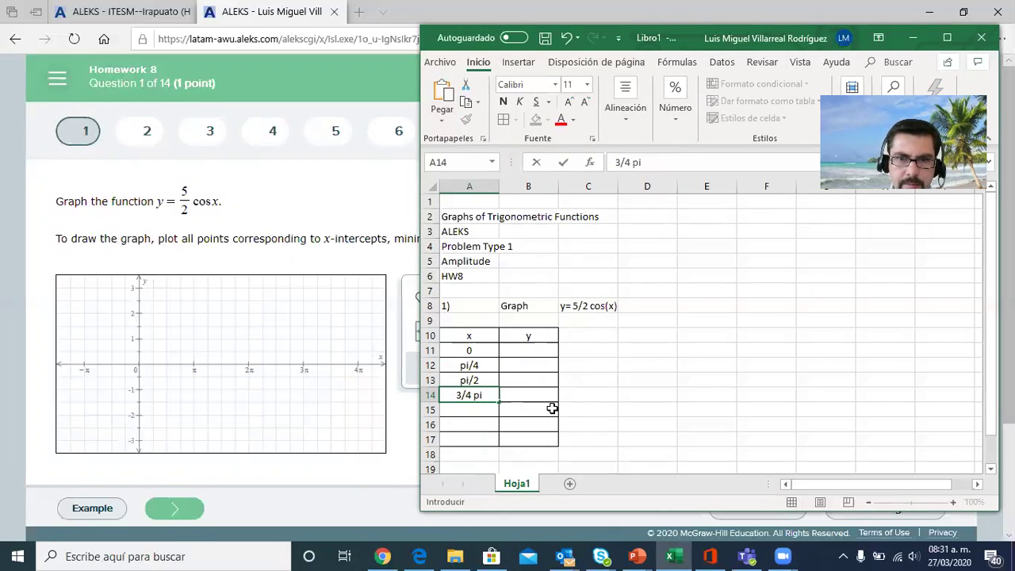
key("Return")
type("pi")
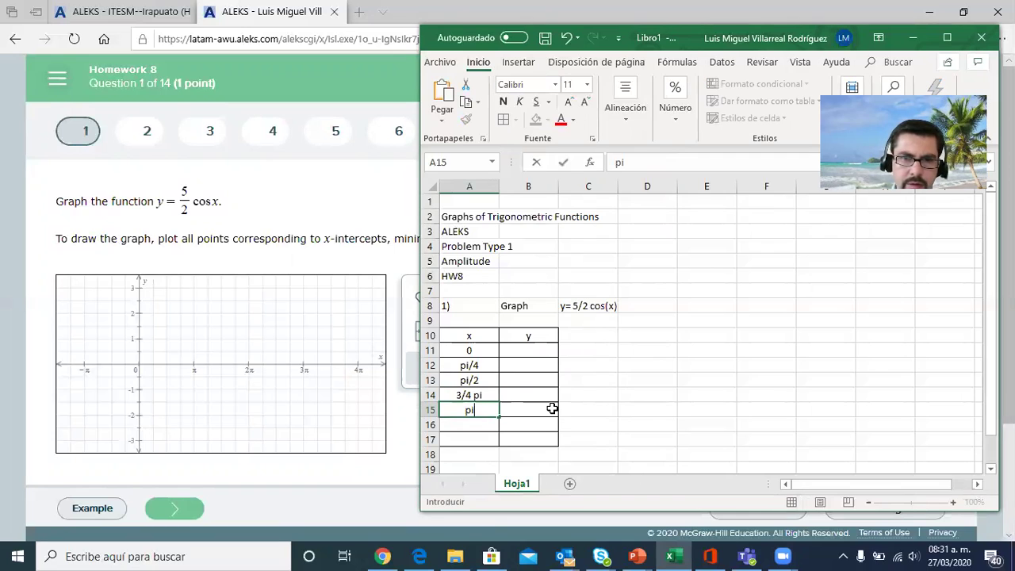
key("Return")
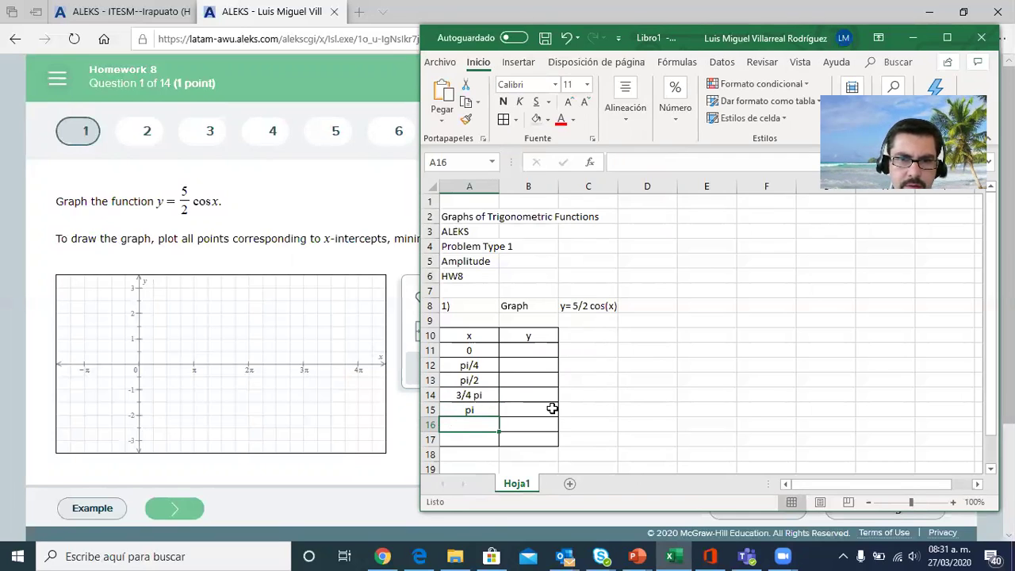
type("5/4")
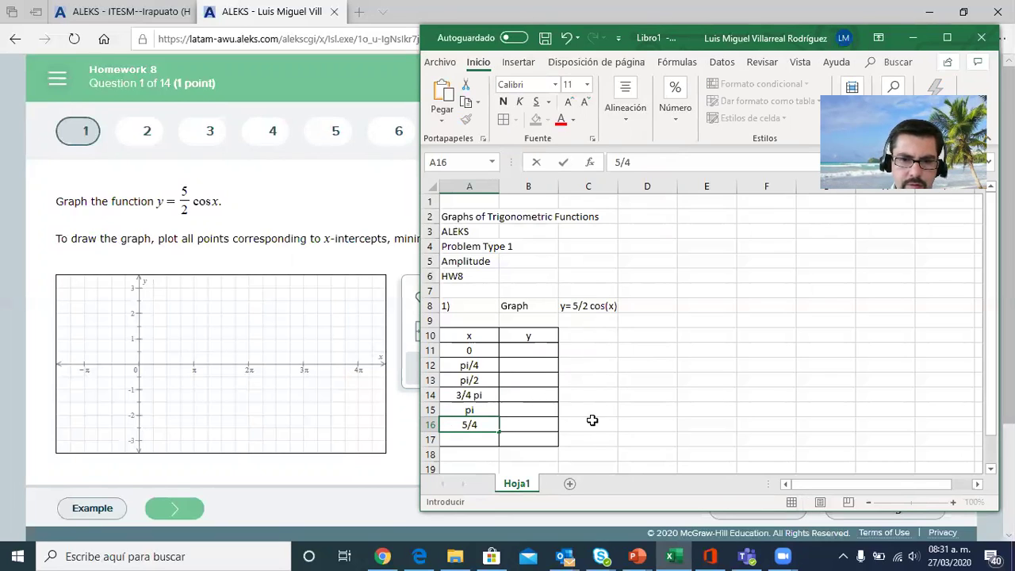
type(" pi")
key("Return")
Extend the table by applying all borders to the range A18:B20
key("Down")
key("Down")
key("Down")
key("Down")
key("Down")
key("Down")
key("Down")
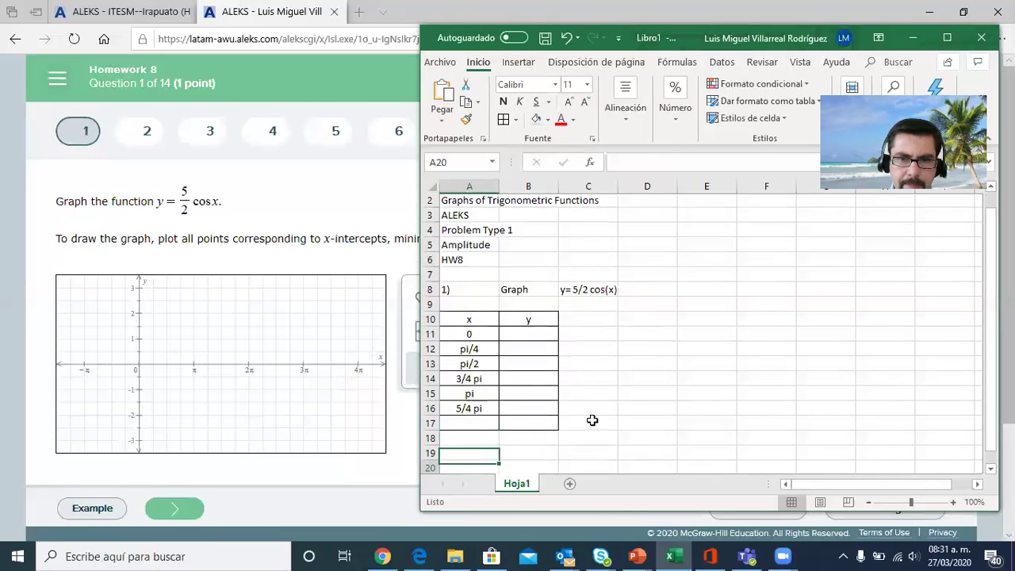
left_click_drag(471, 368, 519, 393)
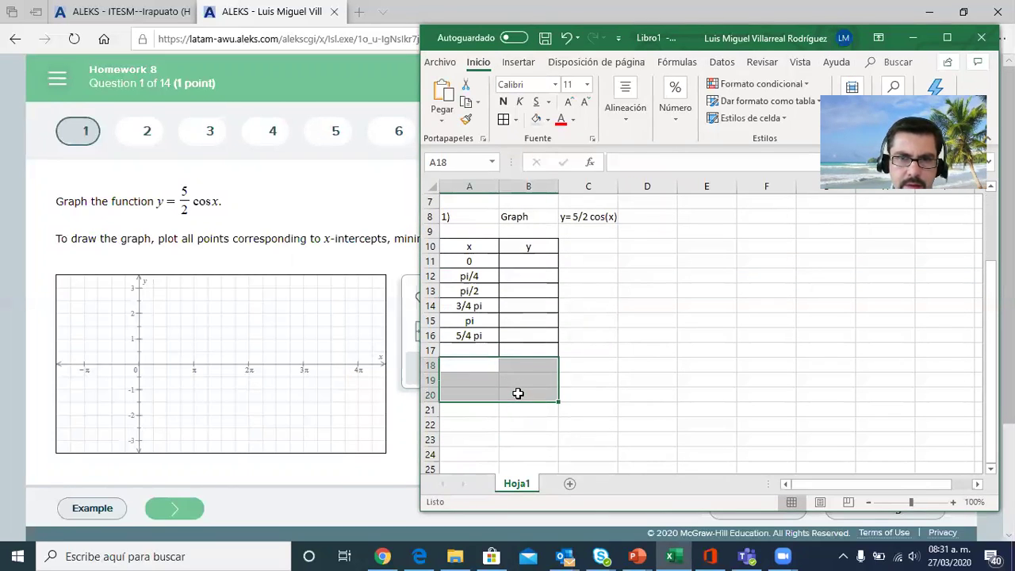
left_click(505, 119)
Enter the x value 3/2 pi in cell A17
left_click(471, 349)
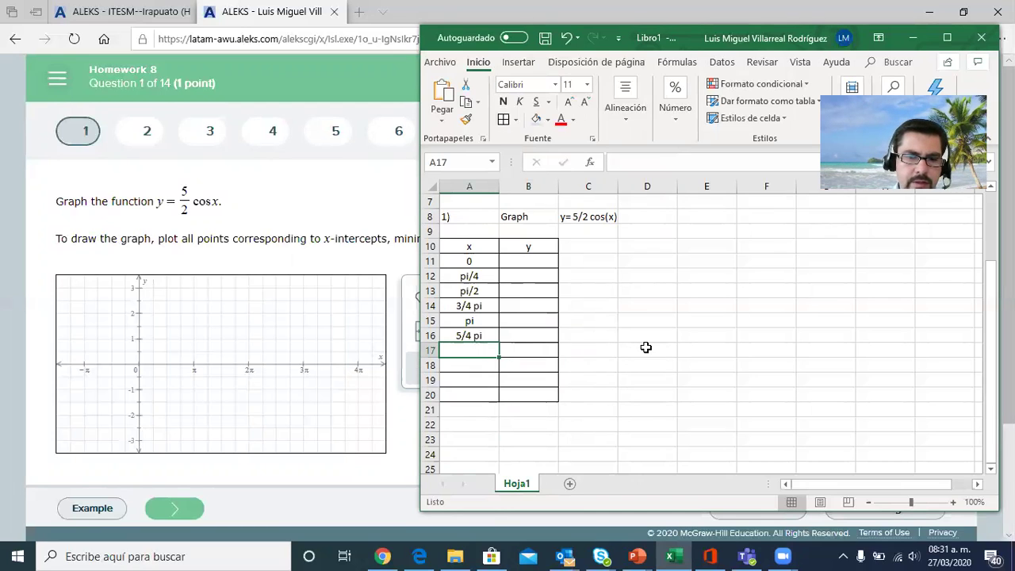
type("3")
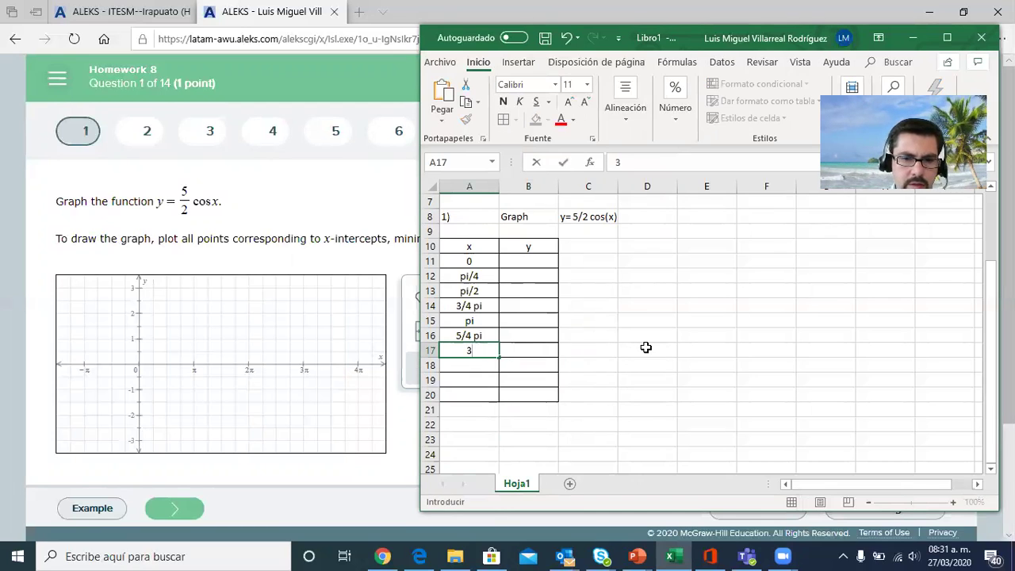
type("/2")
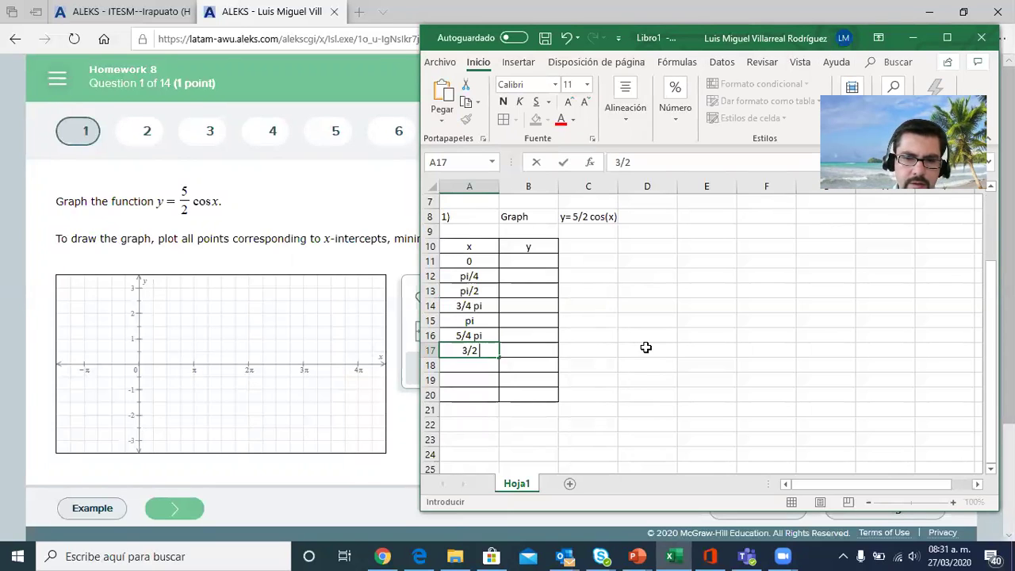
type(" pi")
left_click(693, 318)
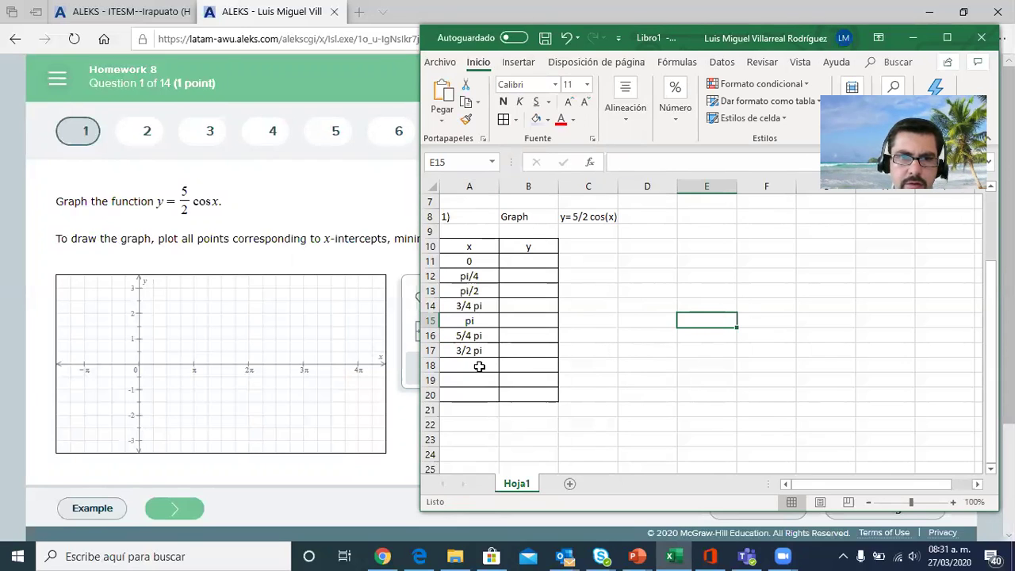
Enter the x values 7/4 pi and 2 pi in cells A18 and A19
left_click(479, 367)
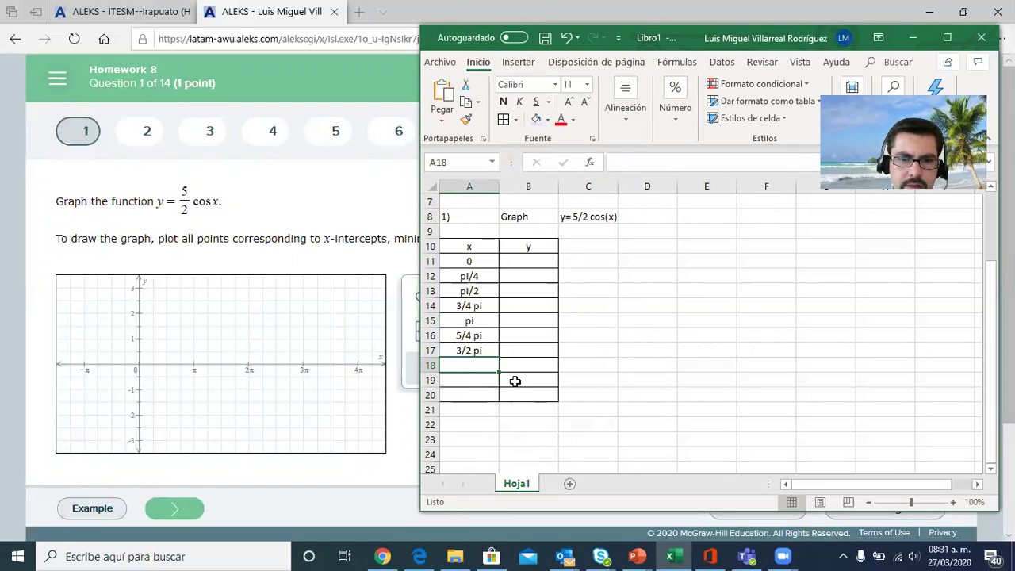
type("7")
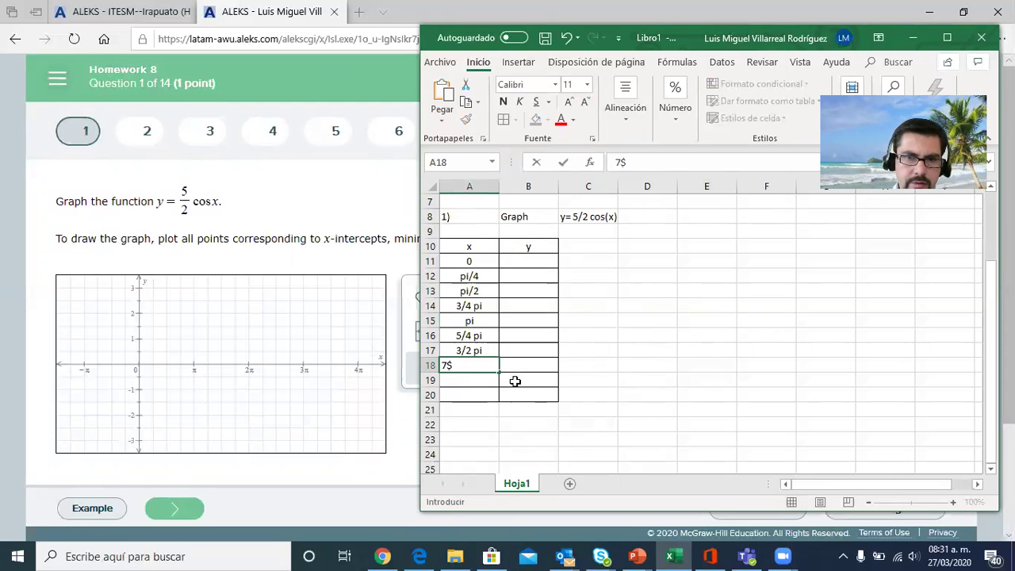
type("/4 pi")
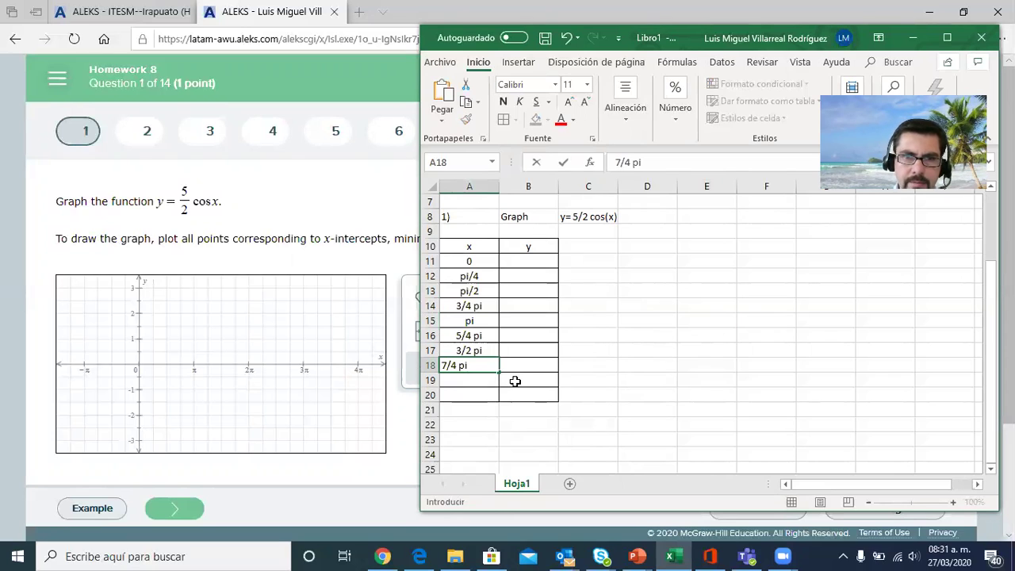
key("Return")
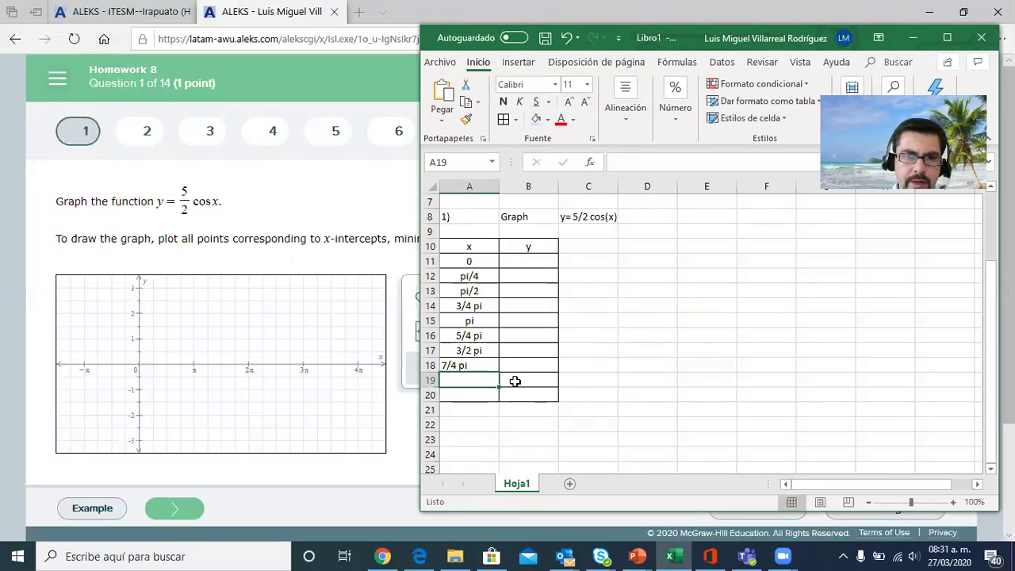
type("2")
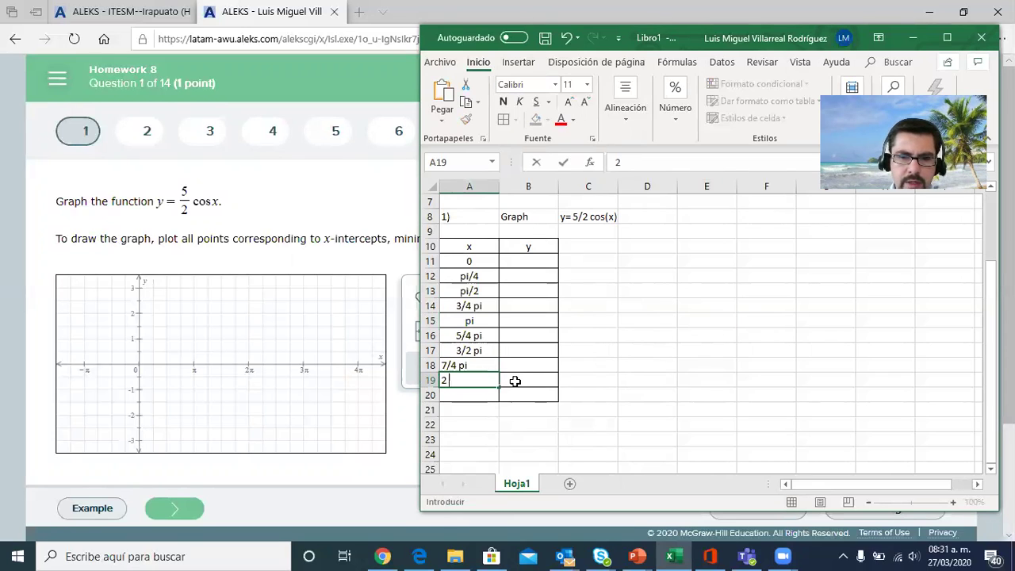
type(" pi")
left_click(603, 382)
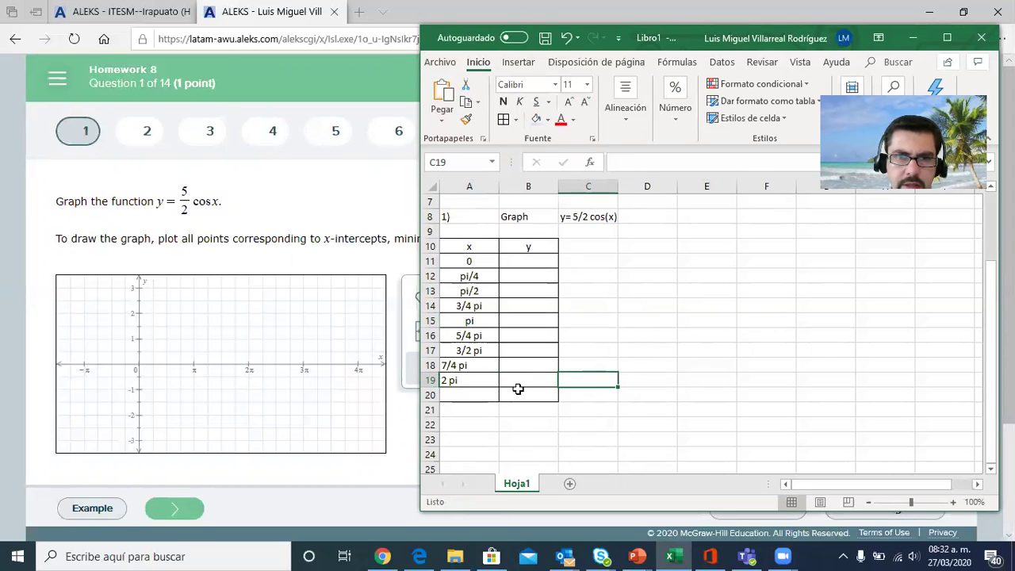
Centre the x values in cells A18:A19 horizontally
left_click_drag(453, 364, 481, 381)
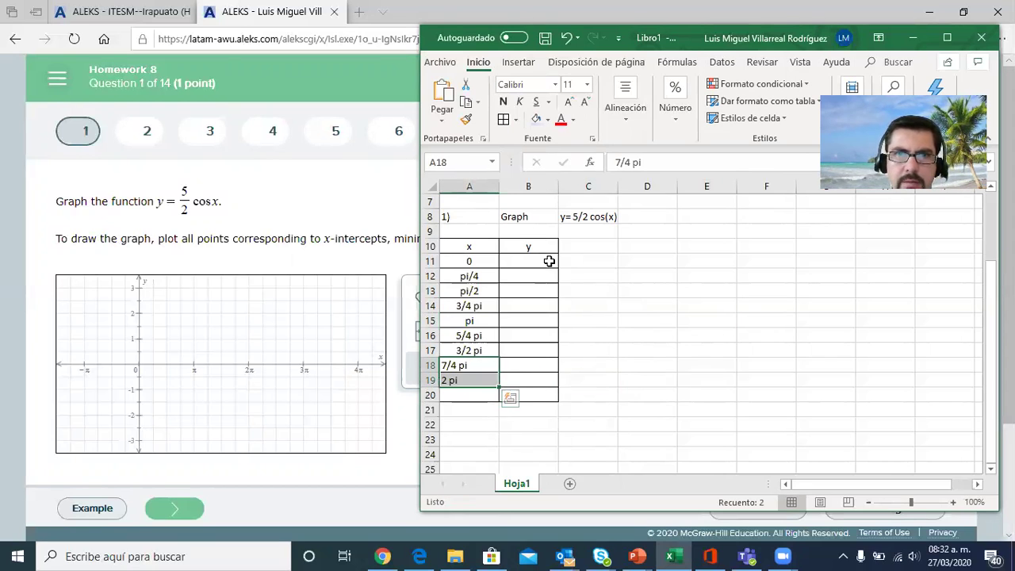
left_click(625, 104)
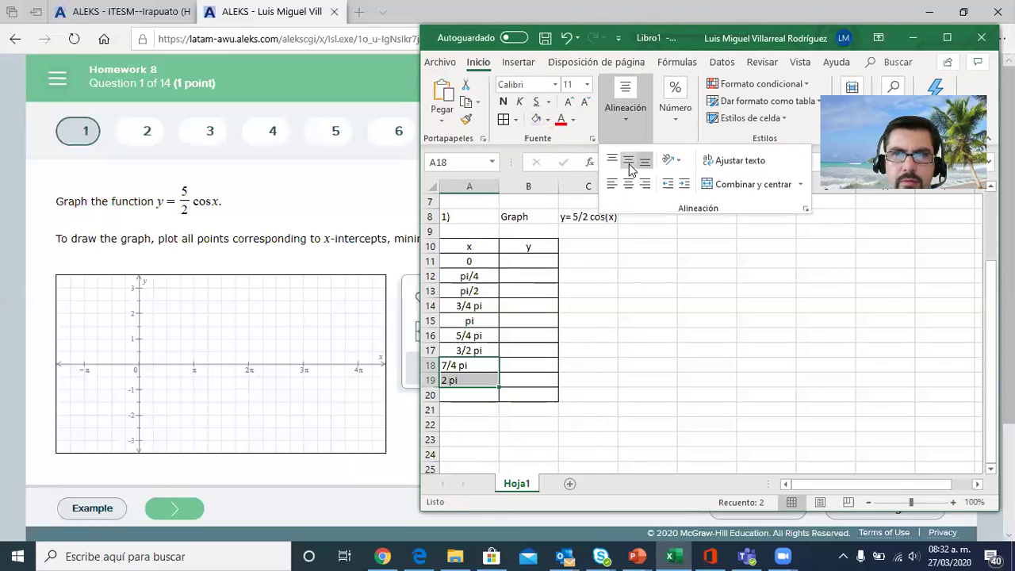
left_click(628, 183)
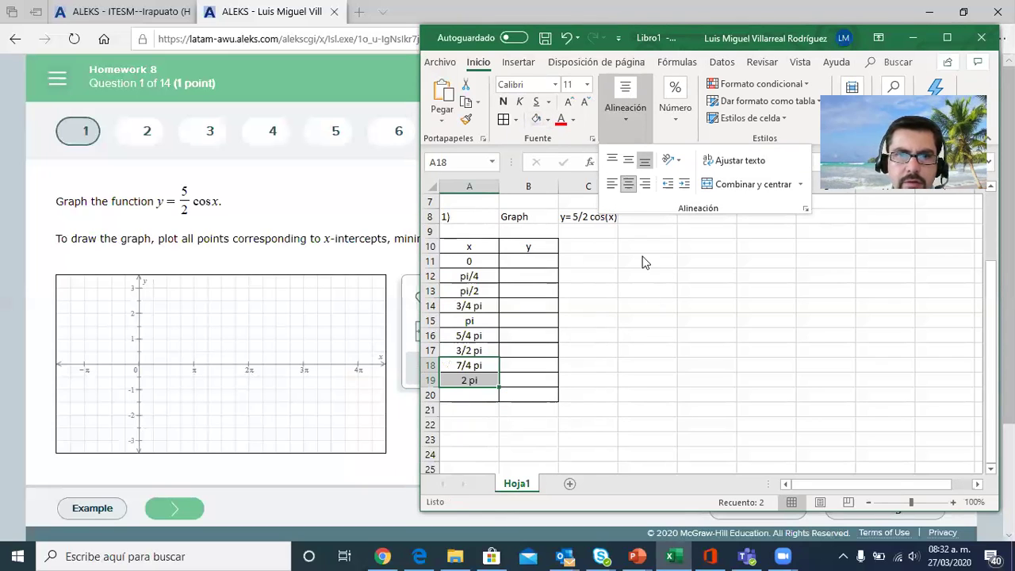
left_click(658, 323)
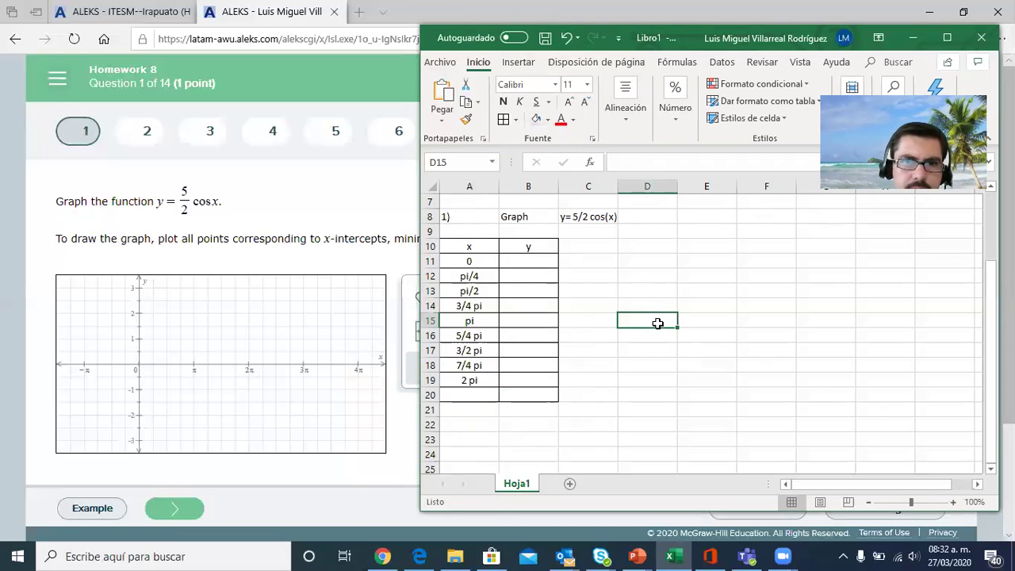
Switch to ALEKS, consult the worked example for question 1, close it and return to the Excel workbook
left_click(545, 261)
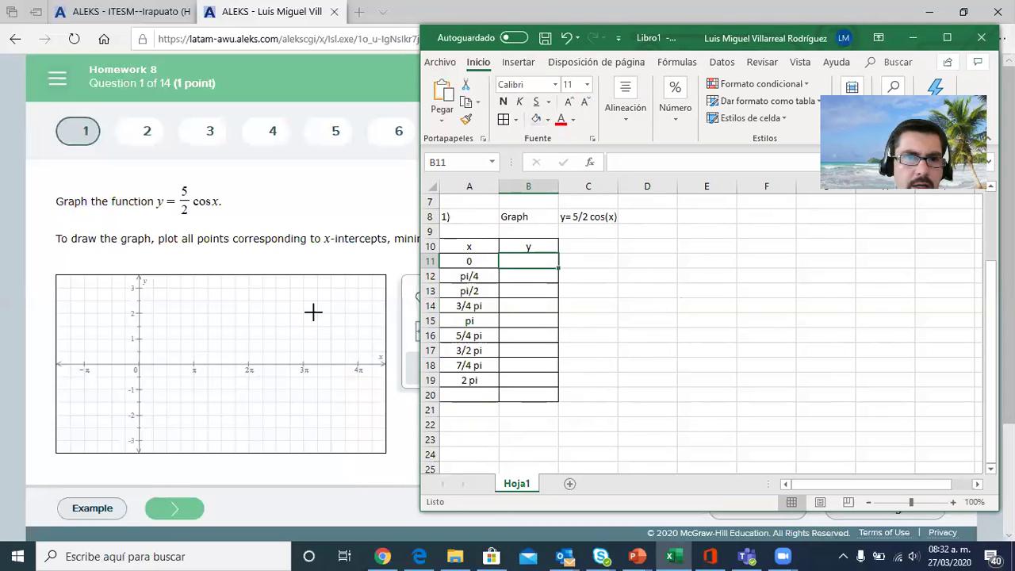
left_click(109, 508)
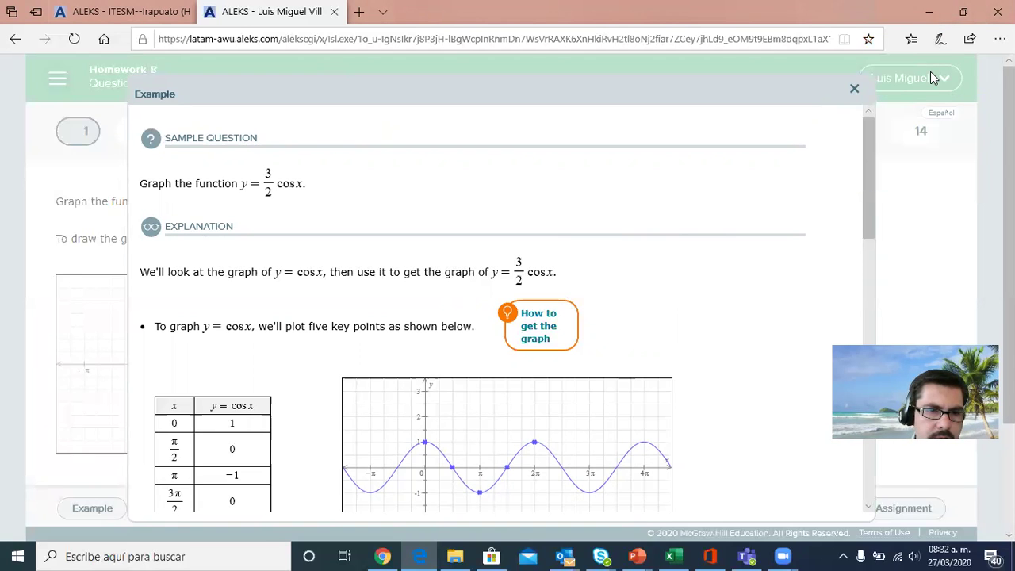
left_click(855, 89)
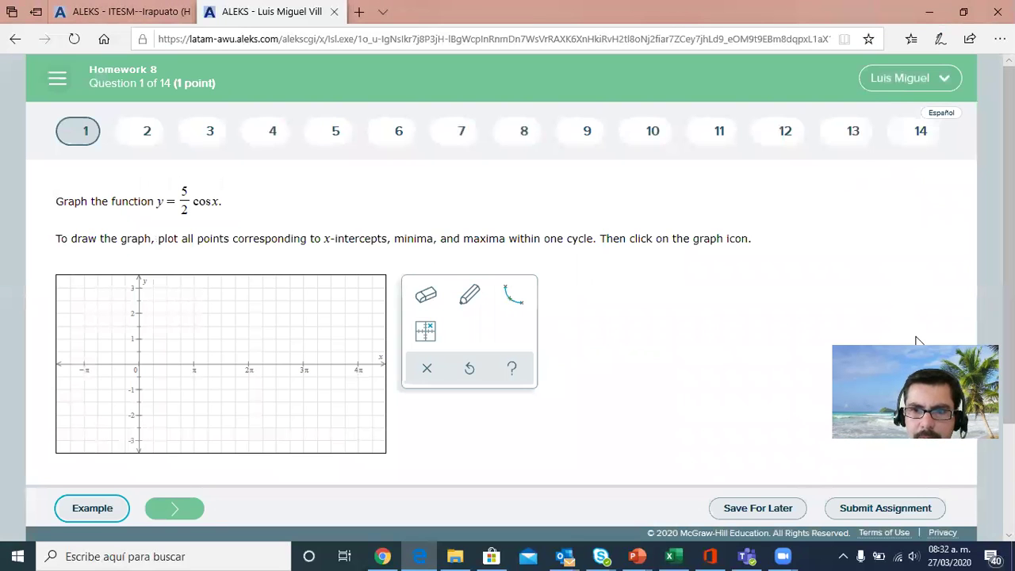
left_click(674, 556)
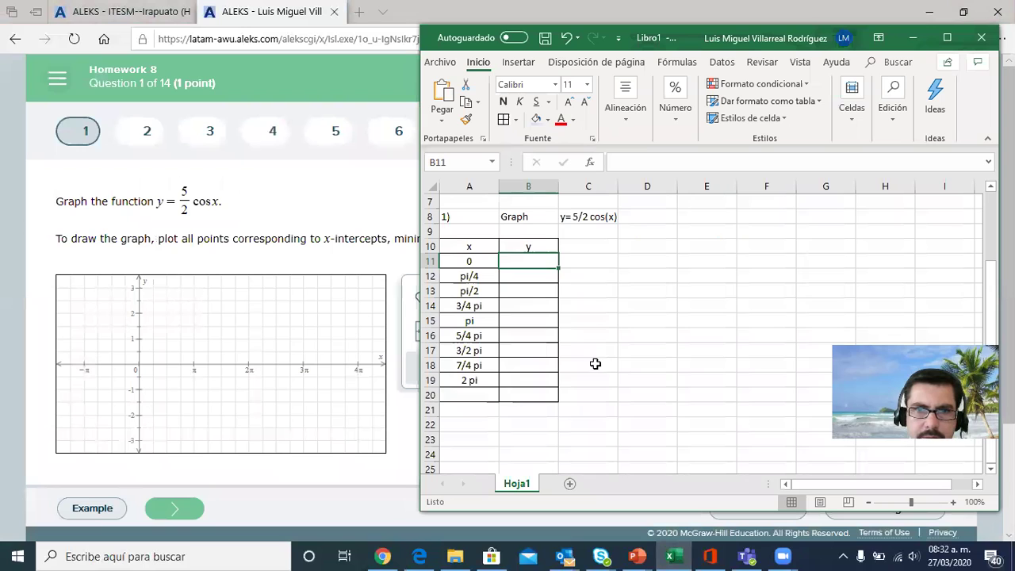
Delete the x values pi/4, 3/4 pi, 5/4 pi and 7/4 pi from cells A12, A14, A16 and A18
left_click(474, 276)
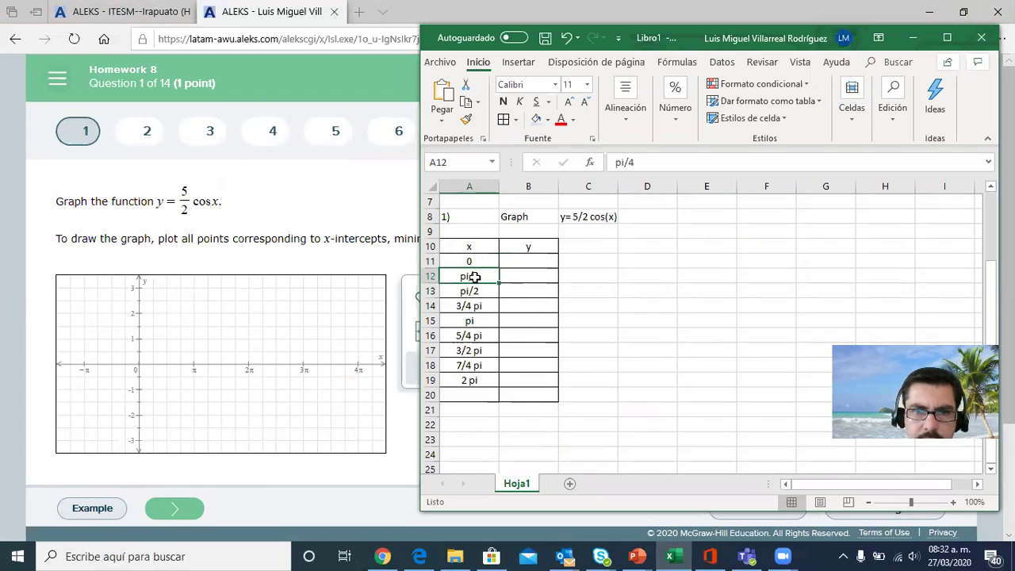
key("Delete")
left_click(469, 306)
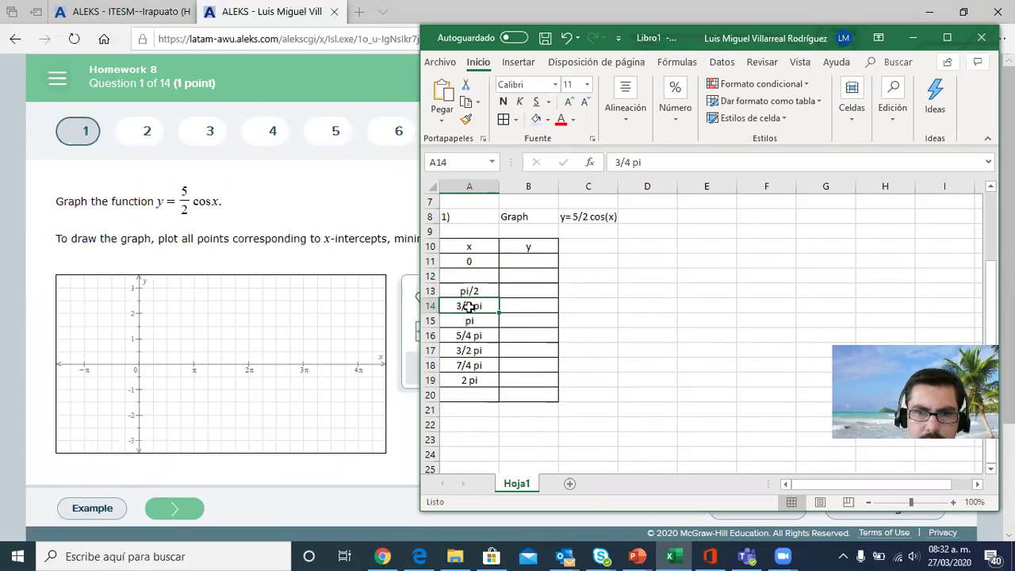
key("Delete")
left_click(469, 336)
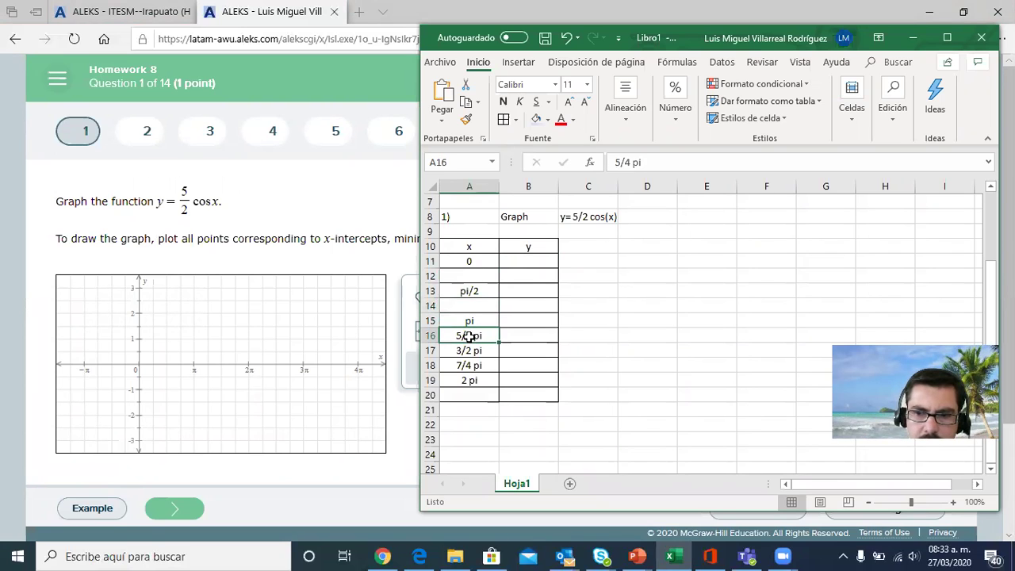
key("Delete")
left_click(469, 365)
key("Delete")
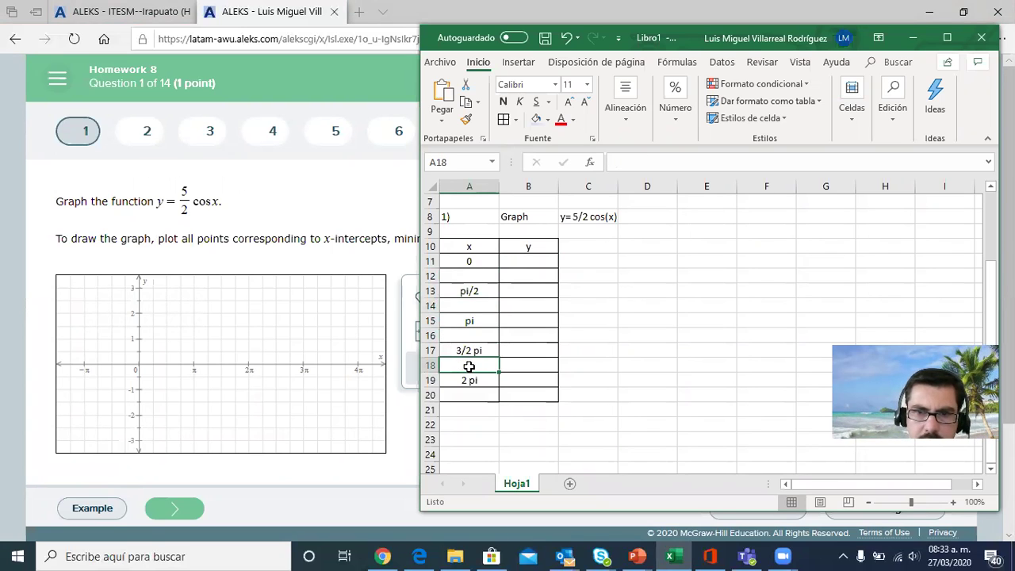
Close the gaps in the x column by moving pi/2, pi, 3/2 pi and 2 pi to cells A12 to A15
left_click(481, 288)
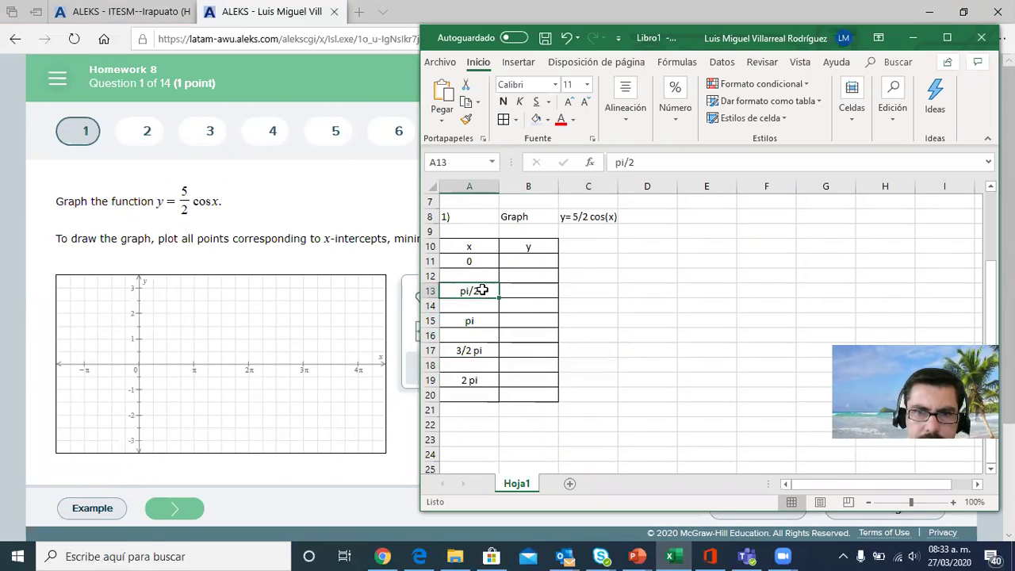
left_click_drag(481, 288, 480, 273)
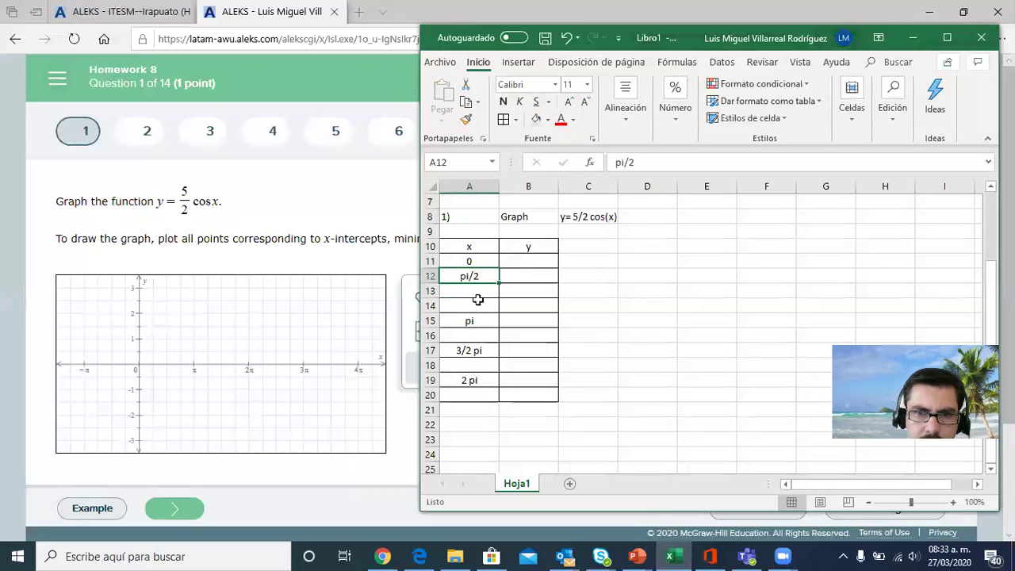
left_click(476, 318)
left_click_drag(478, 318, 475, 291)
left_click(476, 350)
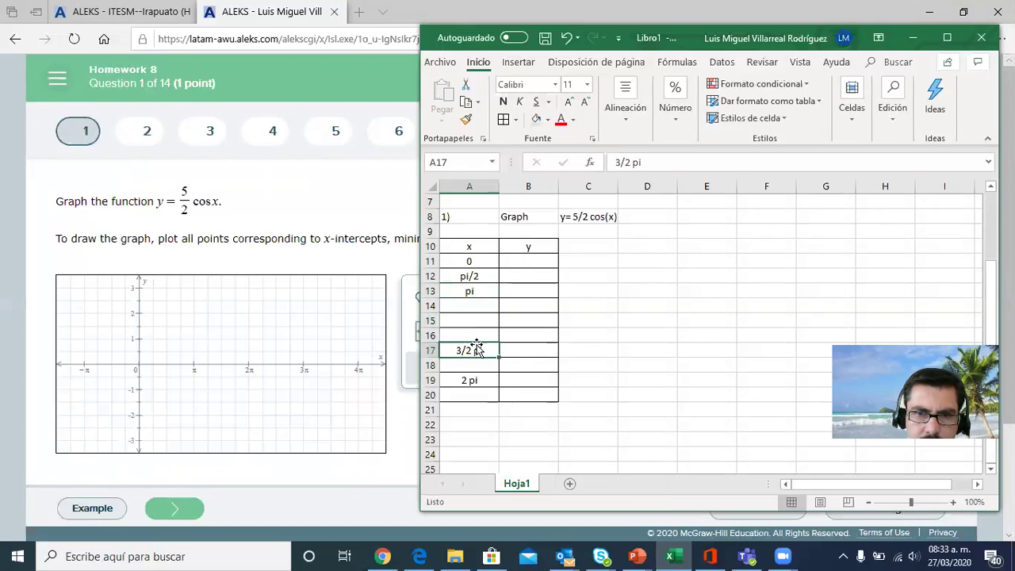
left_click_drag(476, 350, 478, 307)
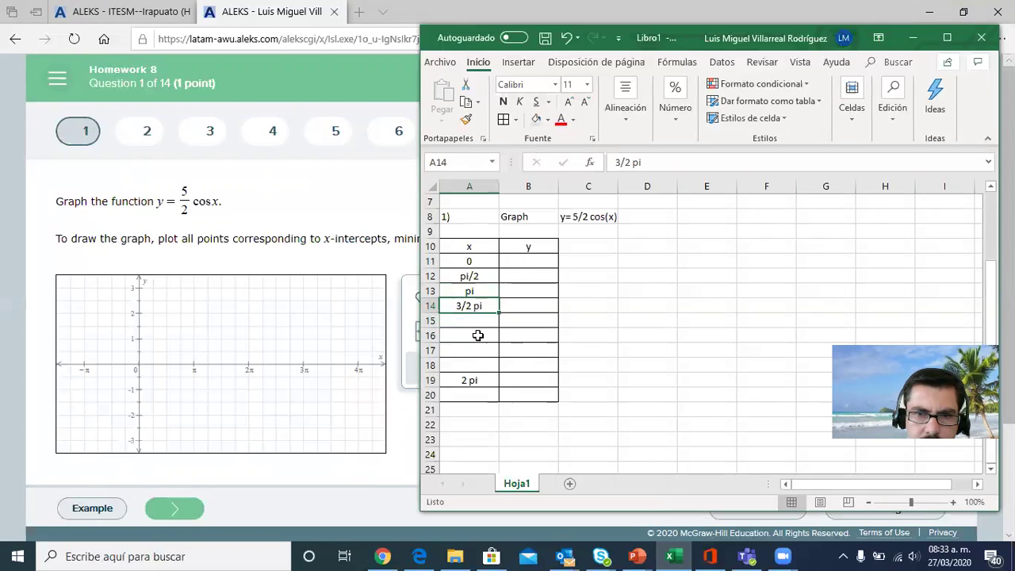
left_click(476, 377)
left_click_drag(481, 379, 474, 321)
left_click(588, 308)
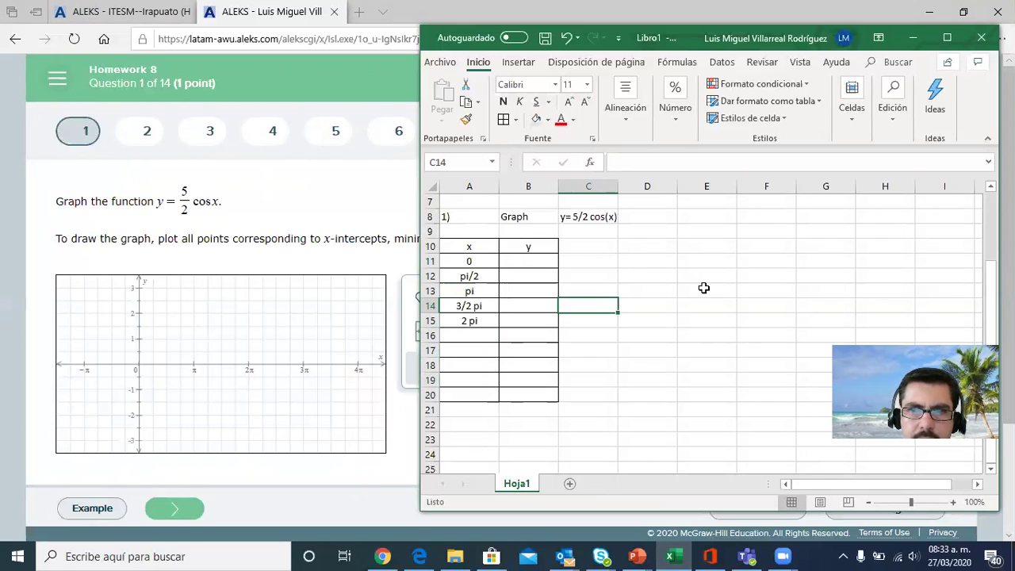
Maximize the workbook window and draw an ellipse about 8.02 cm high and 8.86 cm wide beside the table, across columns E to I
left_click(537, 261)
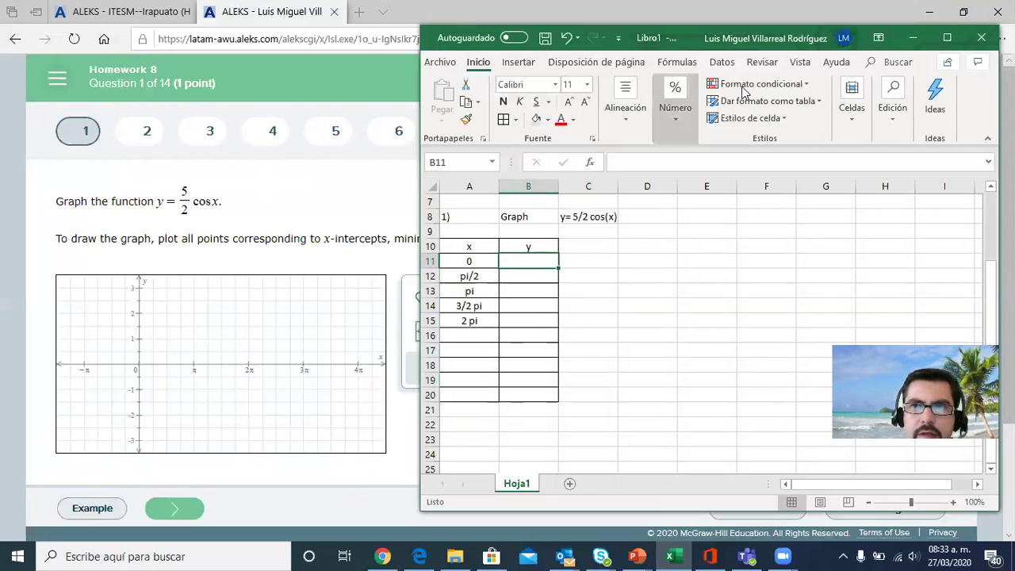
left_click(948, 38)
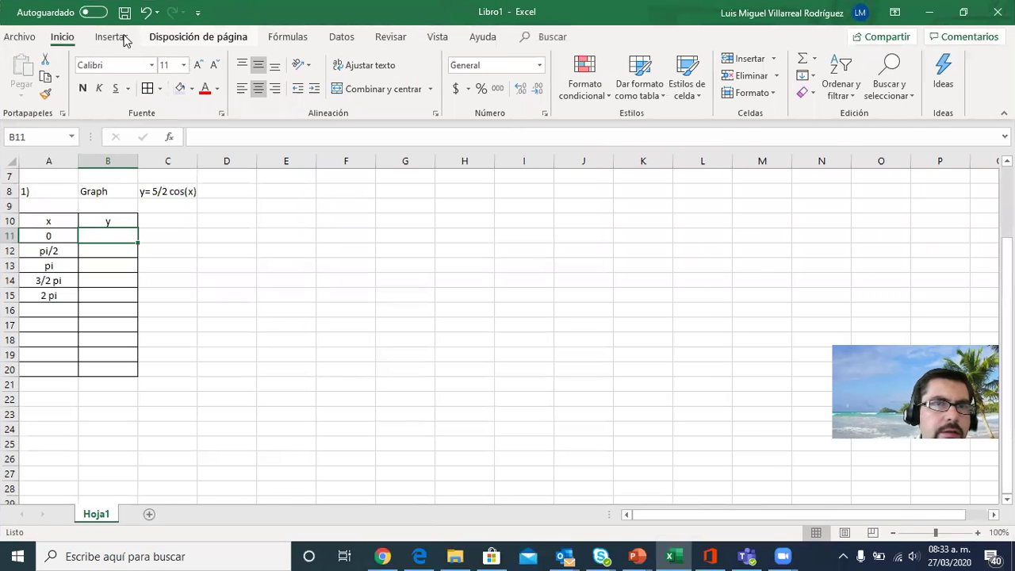
left_click(119, 38)
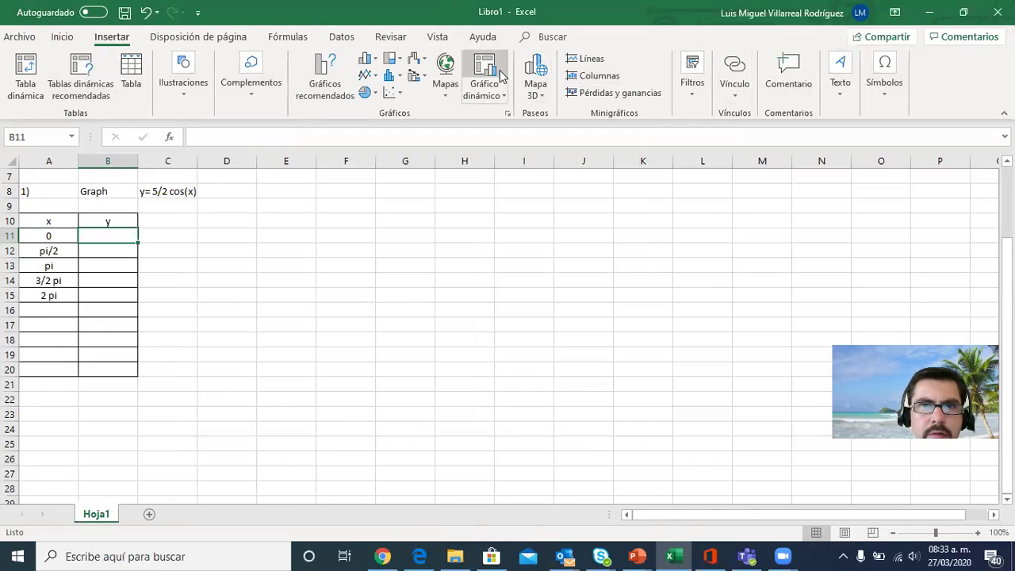
left_click(197, 71)
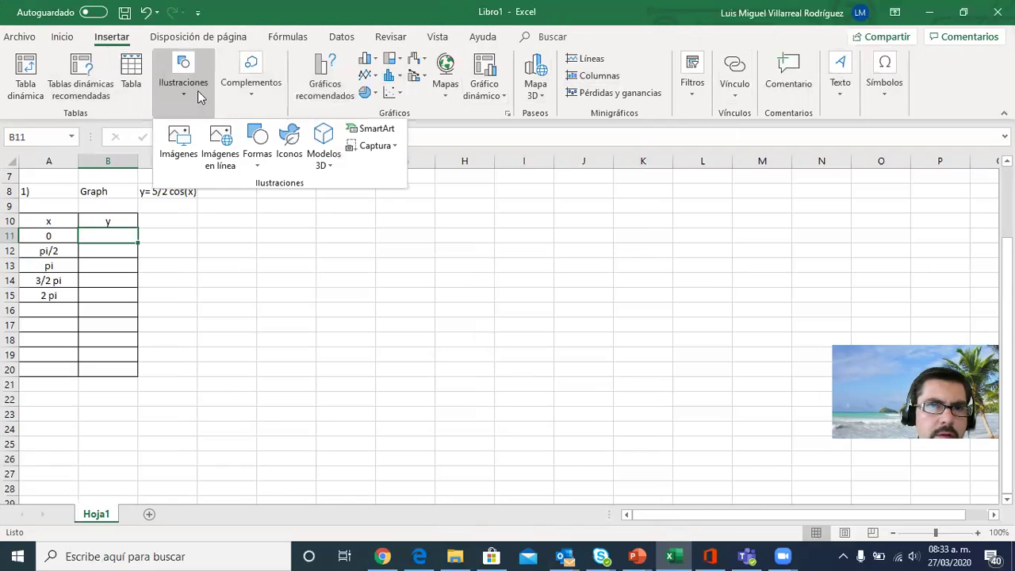
left_click(257, 142)
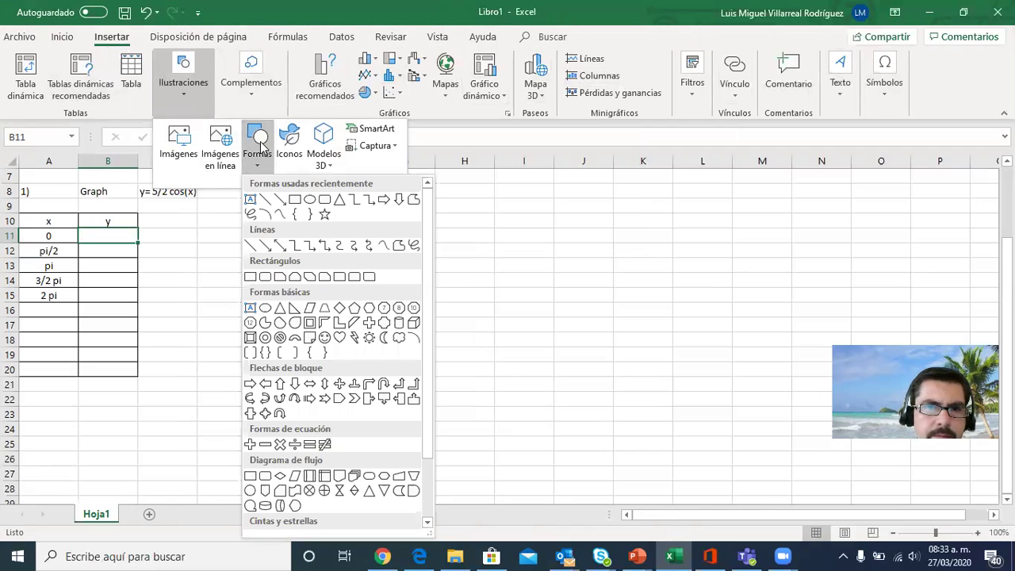
left_click(308, 199)
left_click_drag(290, 216, 525, 424)
left_click(571, 271)
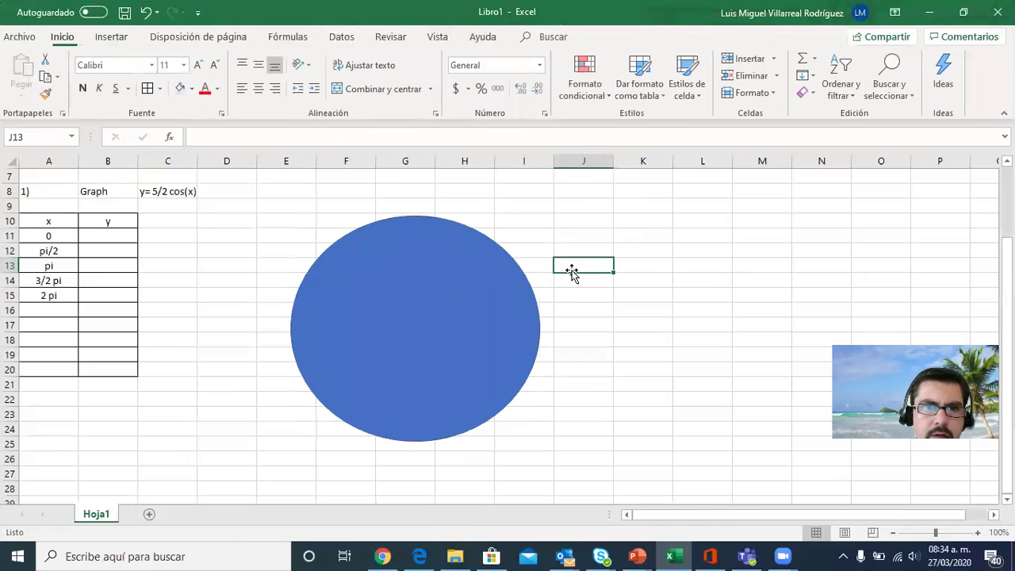
left_click(540, 327)
left_click(552, 327)
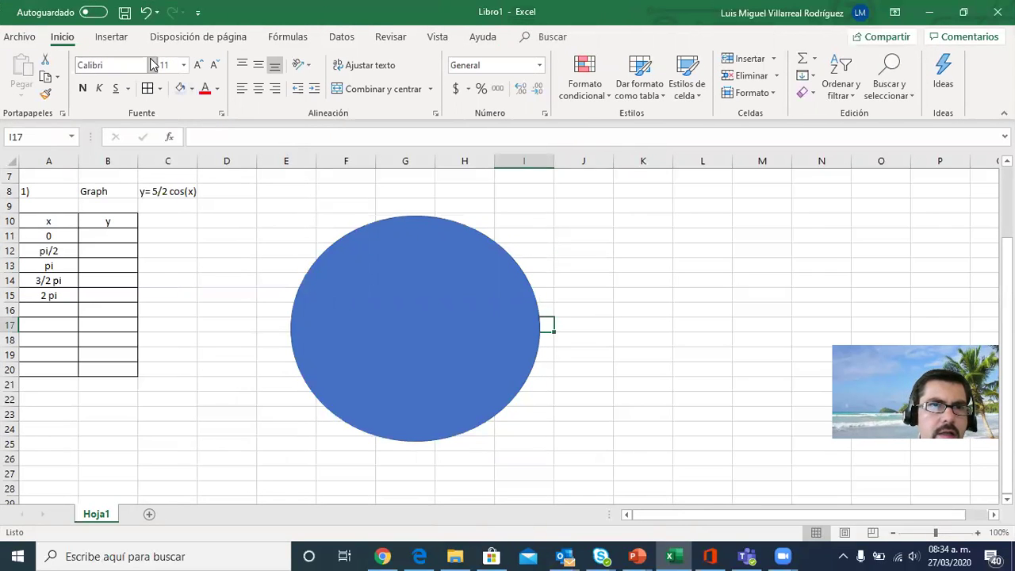
Draw a nearly horizontal straight line about 11.17 cm long across the middle of the ellipse, extending past both sides
left_click(115, 39)
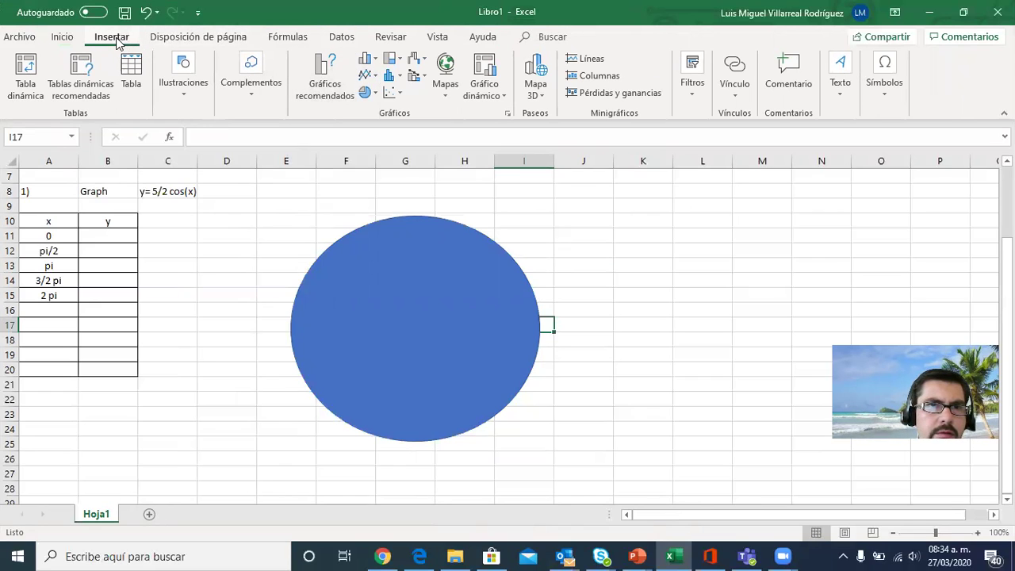
left_click(183, 79)
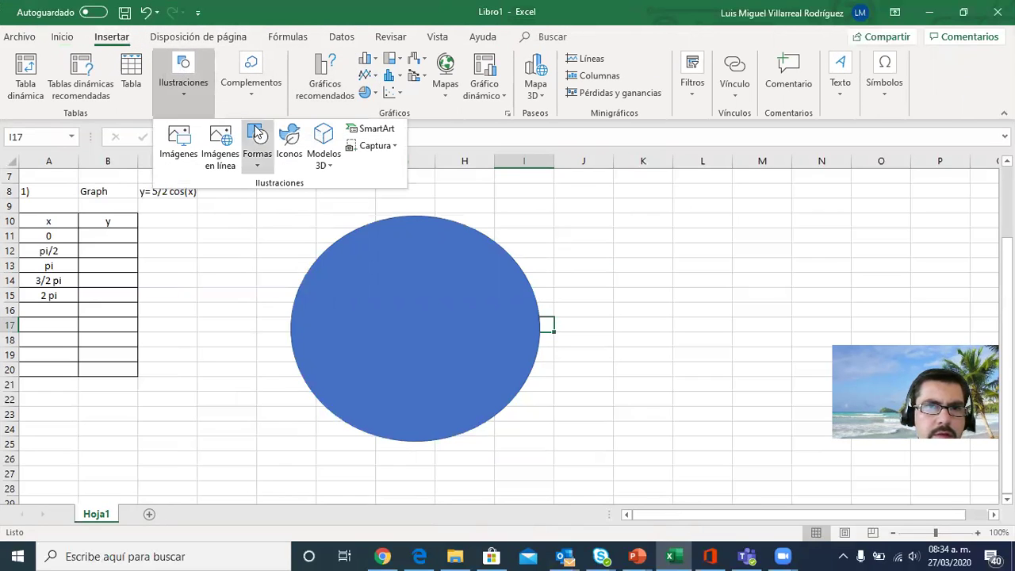
left_click(265, 153)
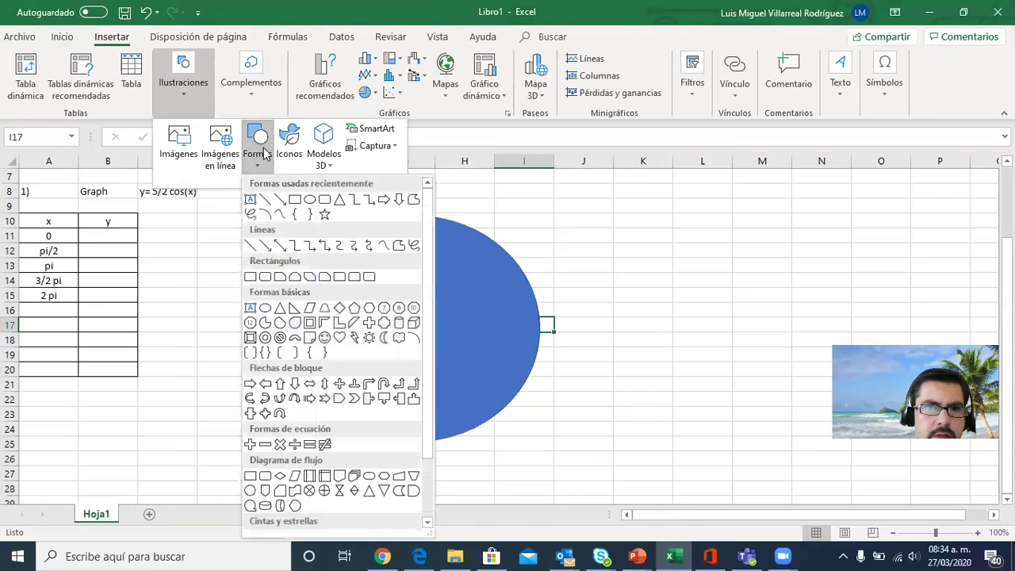
left_click(278, 201)
left_click_drag(272, 324, 585, 326)
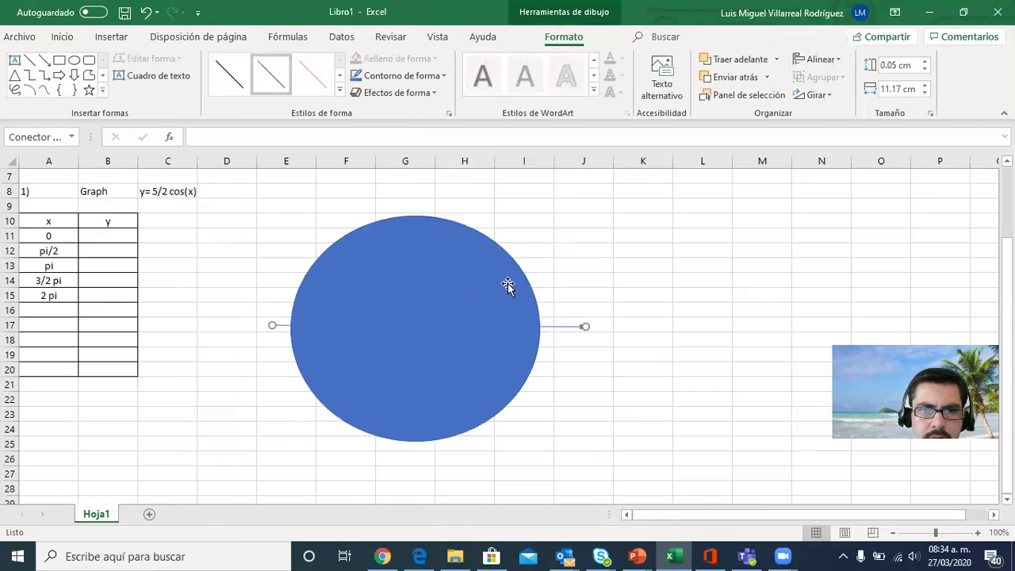
Change the ellipse's fill from solid blue to white, keeping its blue outline
left_click(508, 283)
right_click(508, 285)
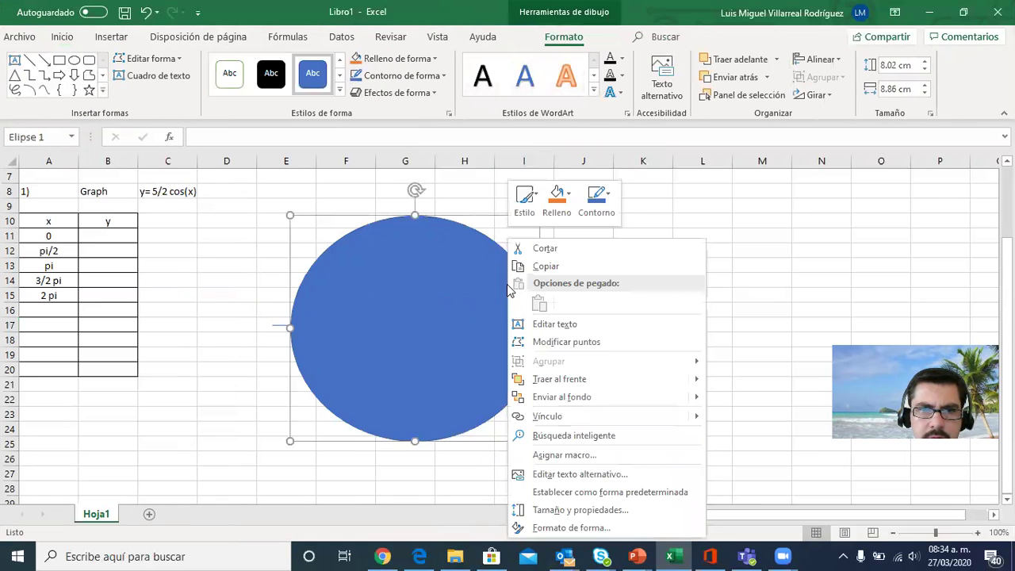
left_click(557, 198)
left_click(566, 233)
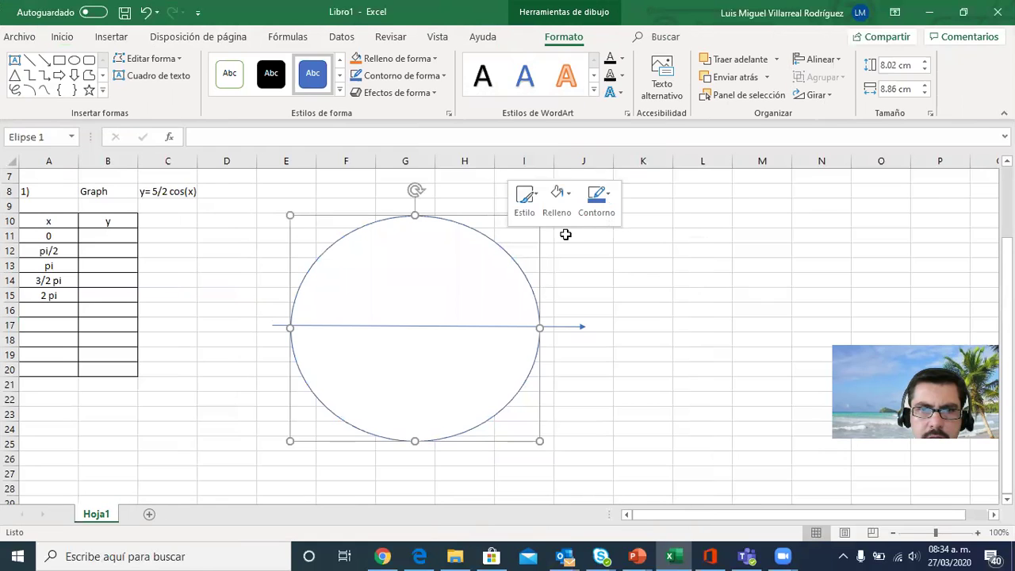
left_click(607, 252)
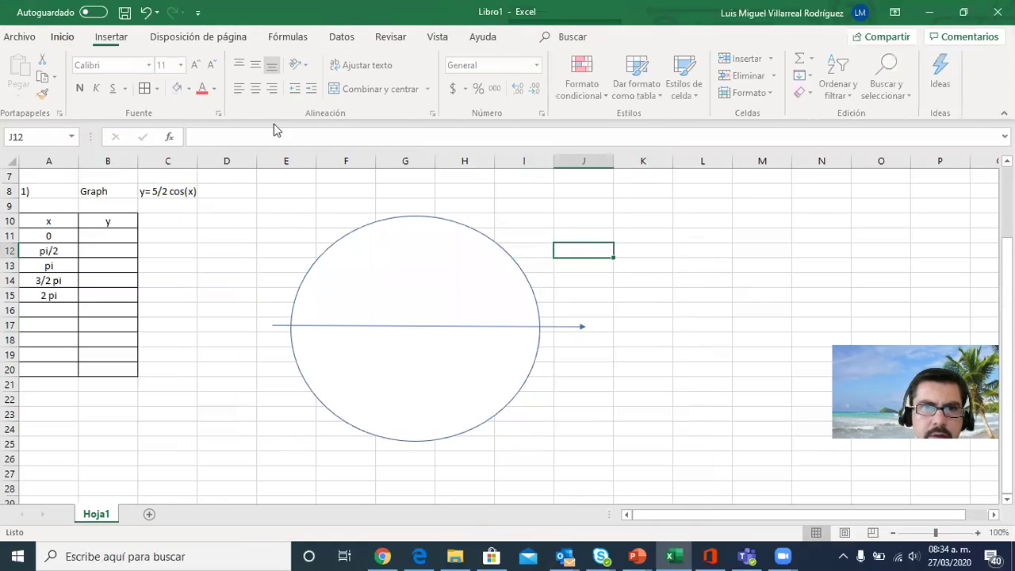
Draw a vertical upward-pointing arrow through the middle of the circle, extending past its lower and upper edges
left_click(111, 37)
left_click(184, 68)
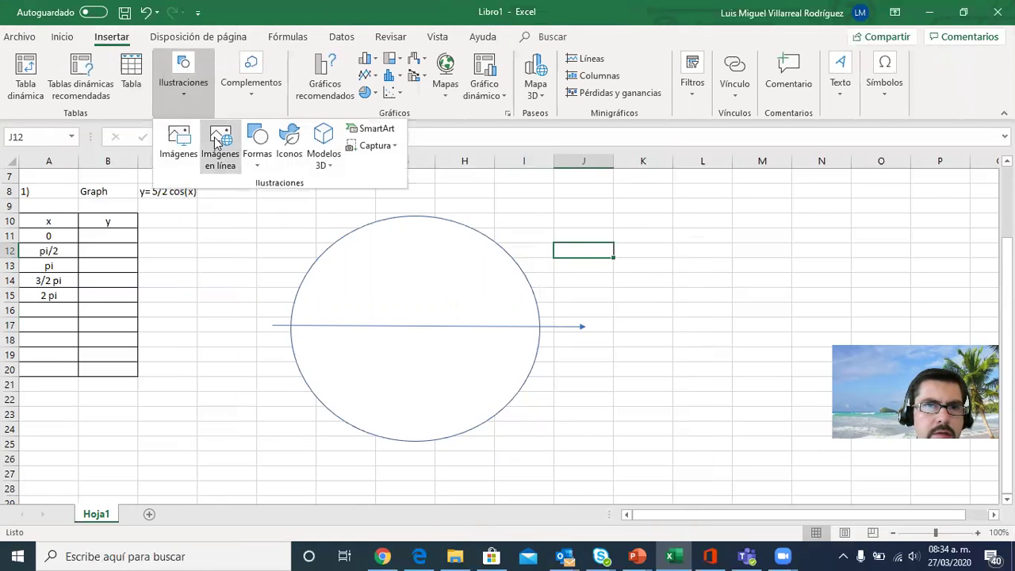
left_click(265, 135)
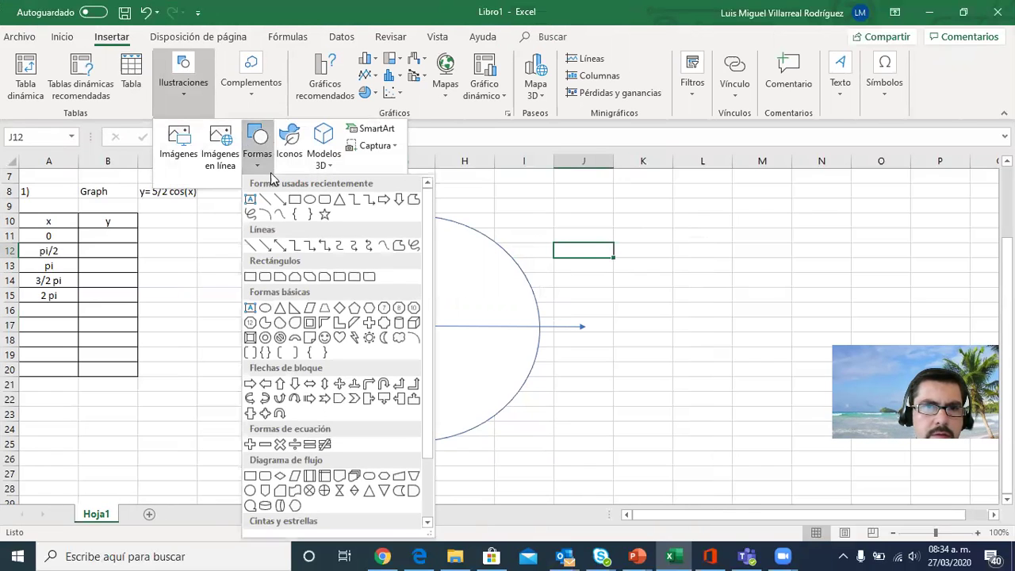
left_click(280, 199)
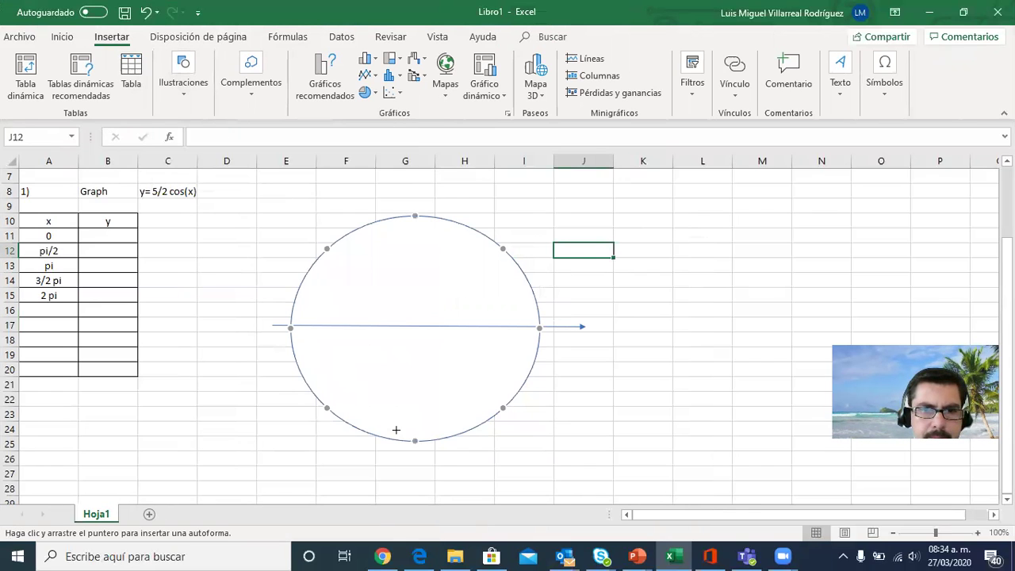
left_click_drag(417, 453, 417, 186)
left_click(585, 233)
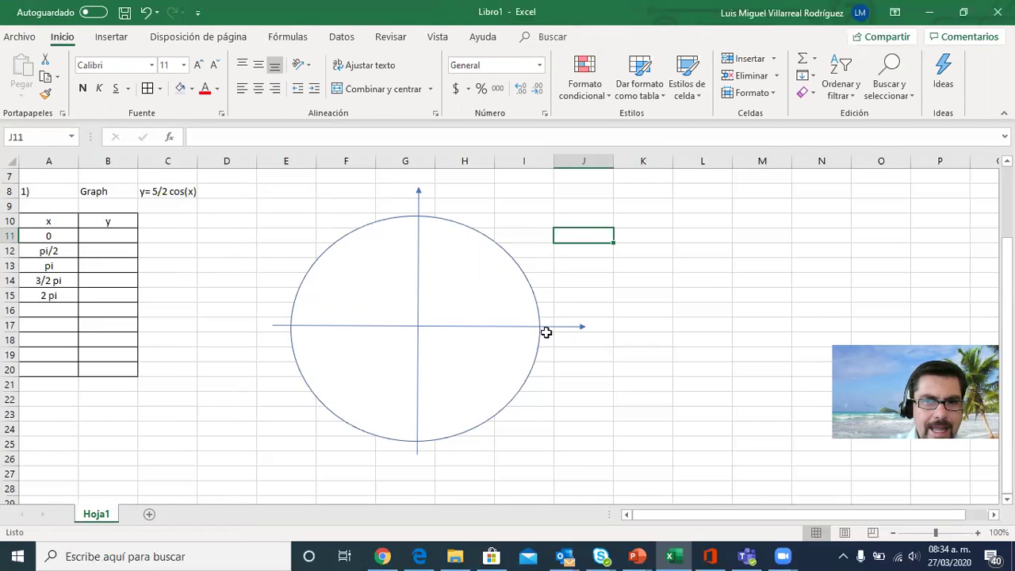
Annotate the circle with (x, y) in cell J15 and x=cos in cell J13
left_click(590, 294)
type("(x, y")
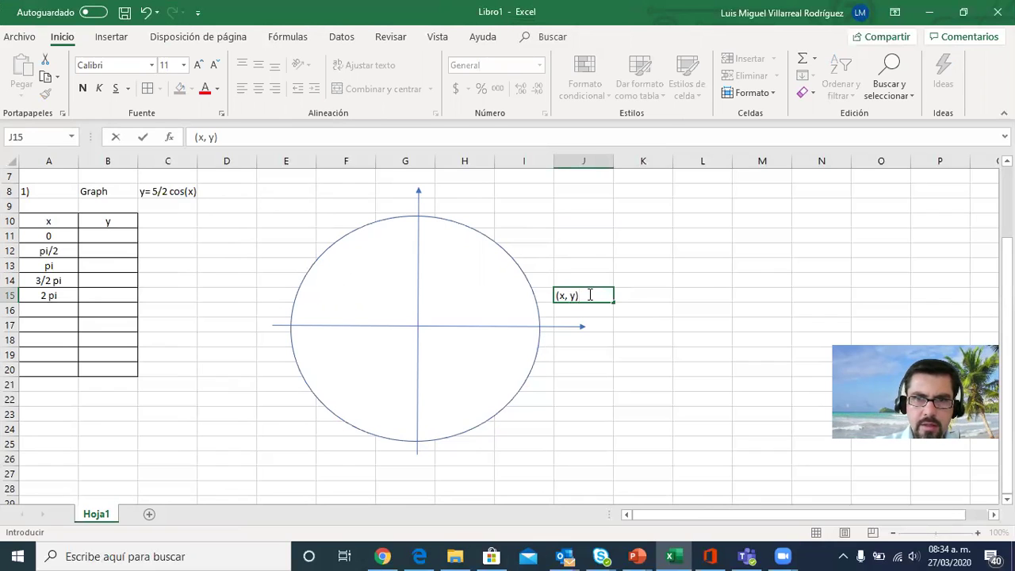
left_click(588, 267)
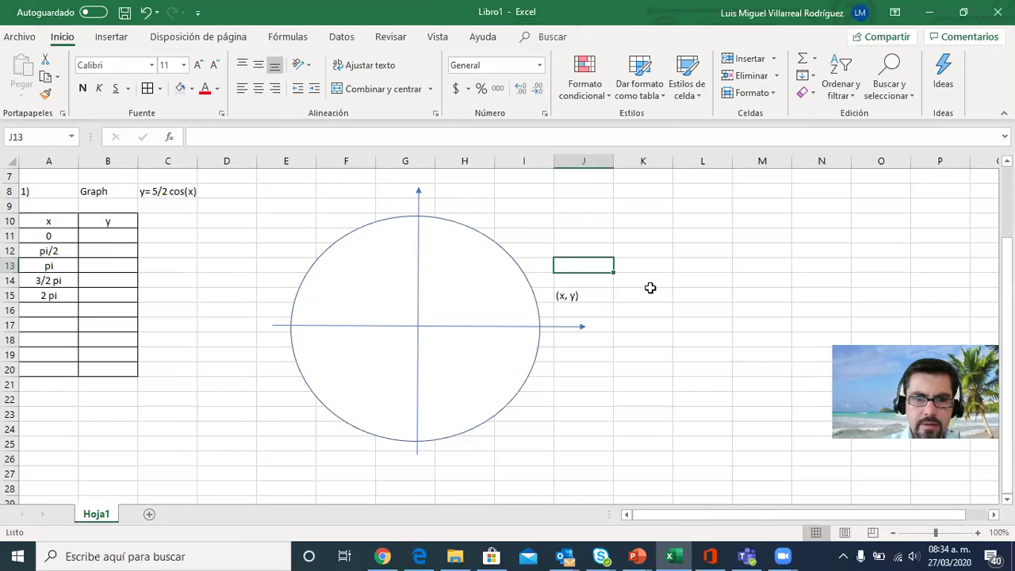
type("co")
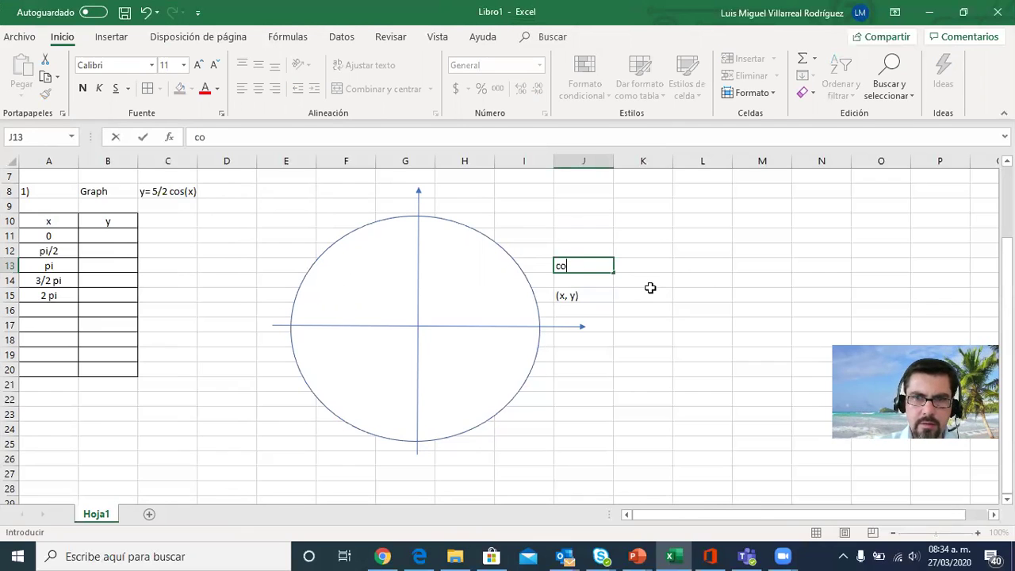
type("sx=")
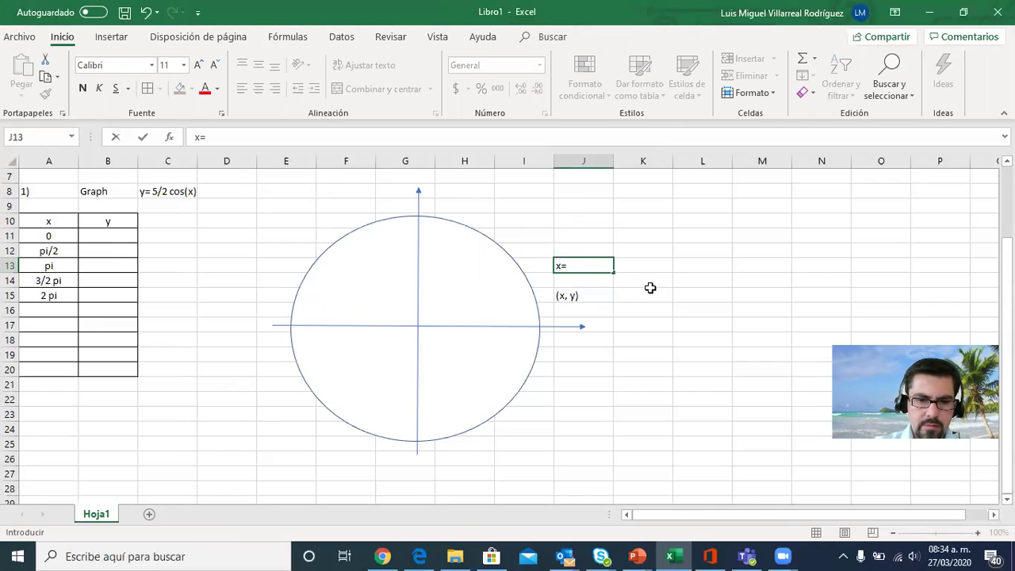
type("cos")
left_click(687, 281)
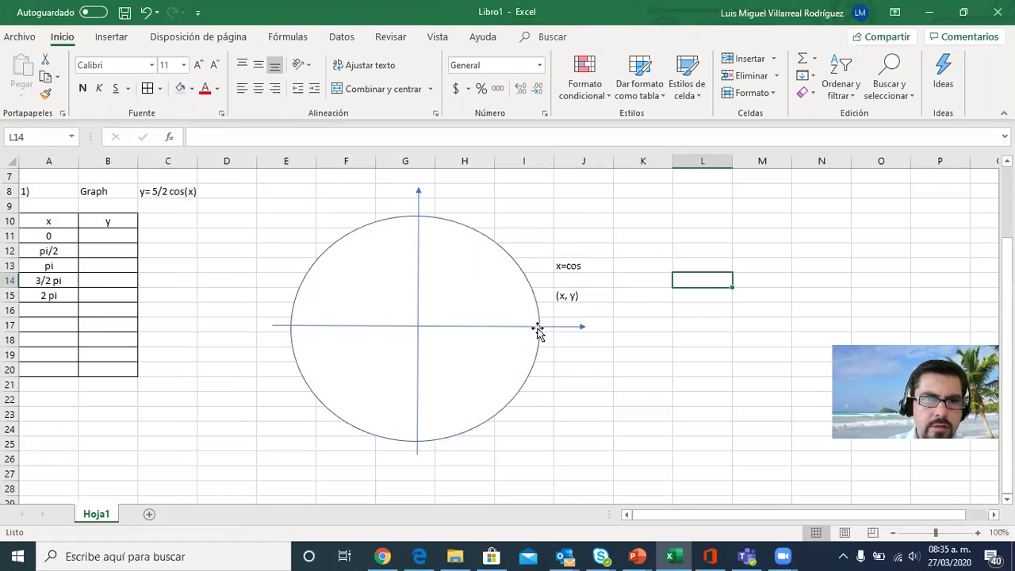
Fill the y column in cells B11 to B15 with the cosine values 1, 0, -1, 0 and 1
left_click(128, 237)
type("1")
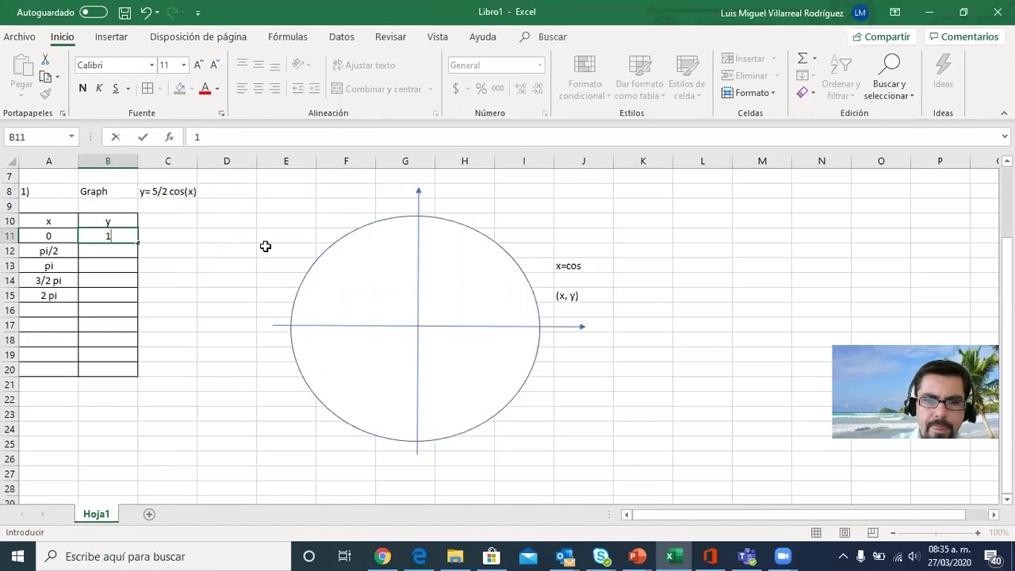
key("Return")
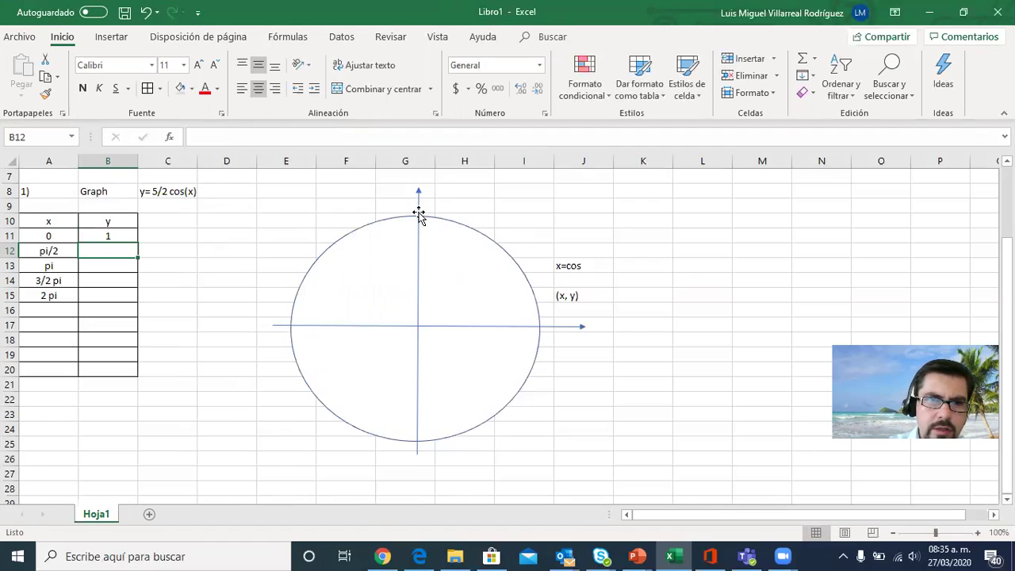
type("0")
key("Return")
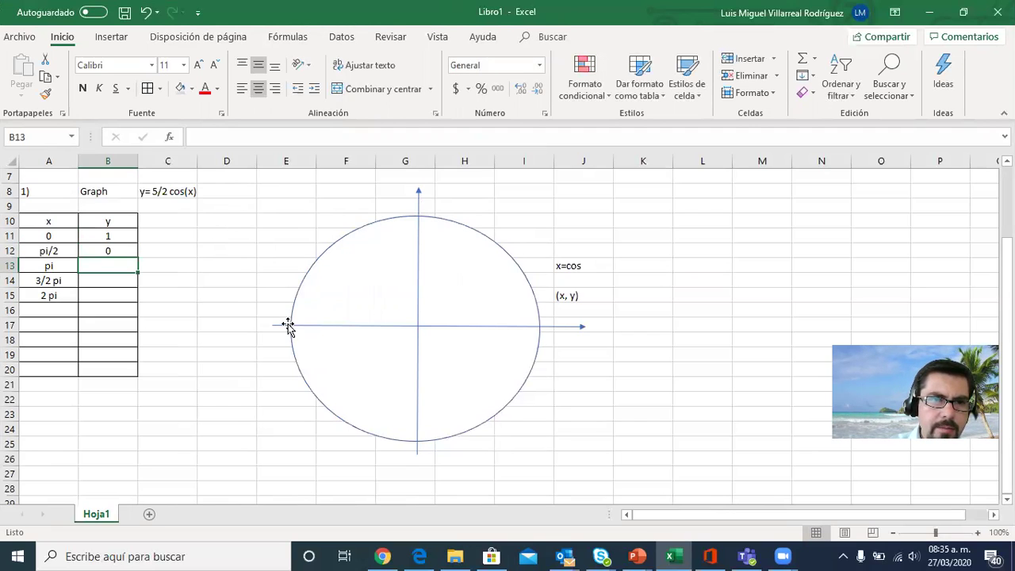
type("-1")
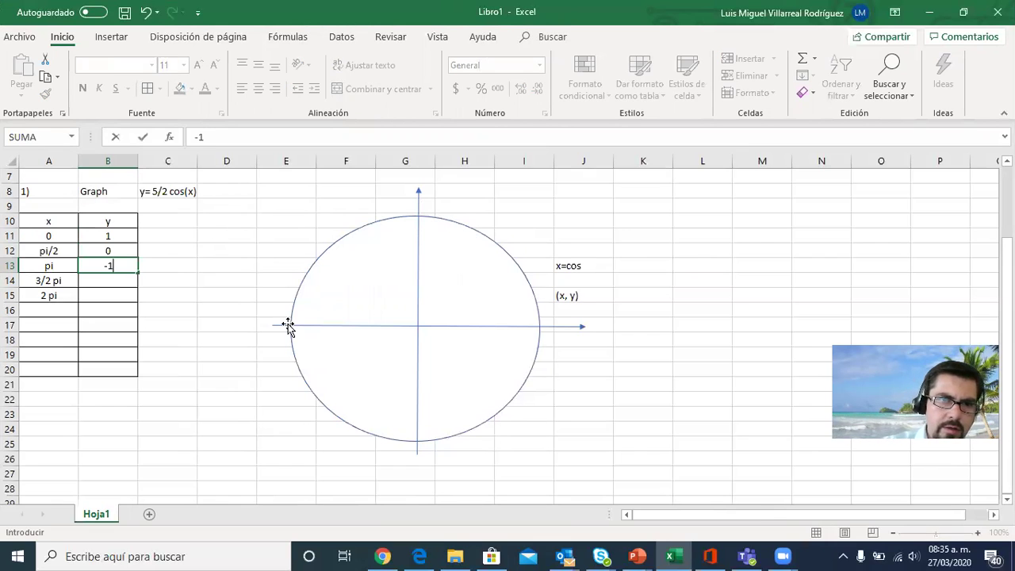
key("Return")
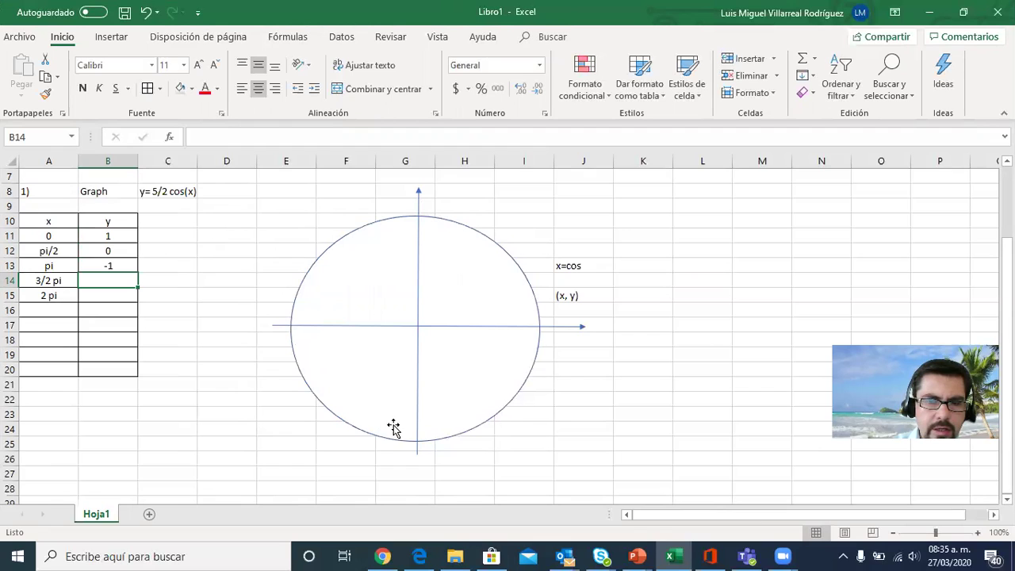
type("0")
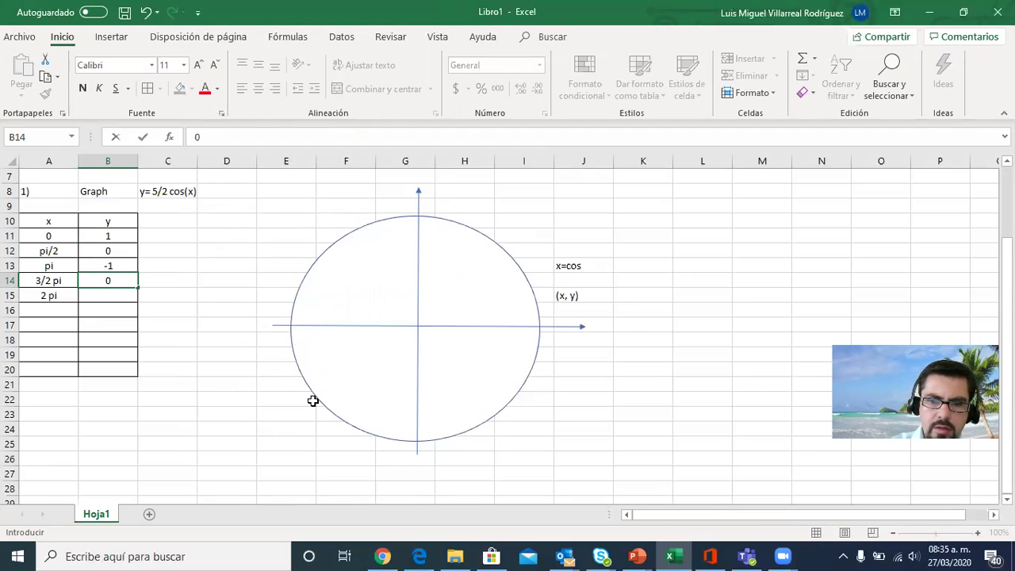
key("Return")
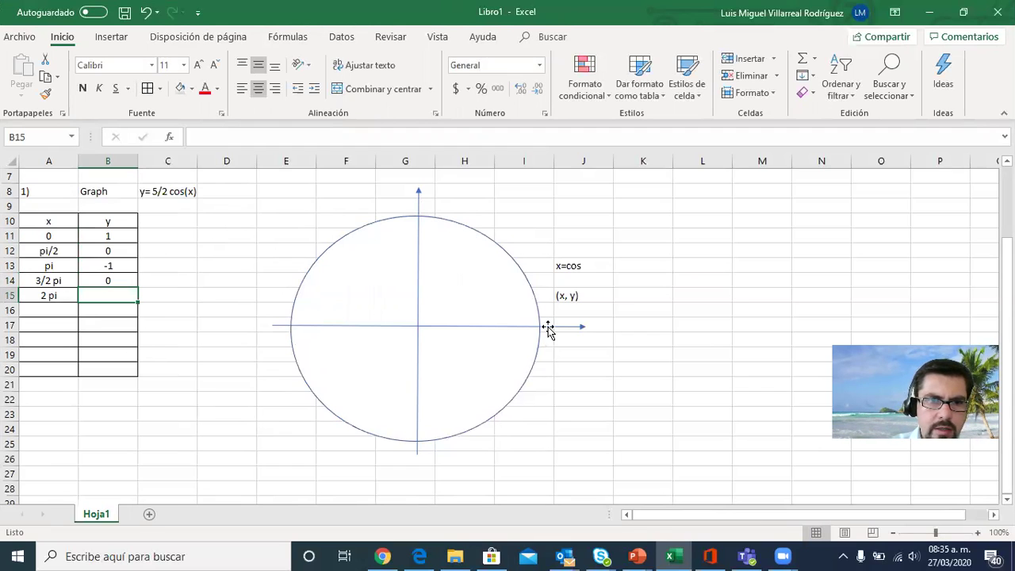
type("1")
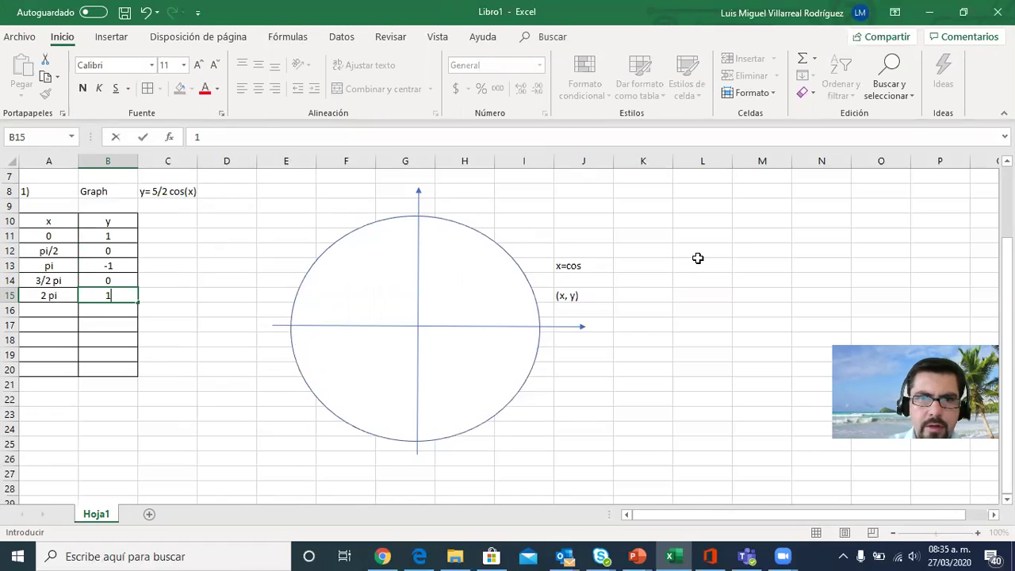
left_click(726, 249)
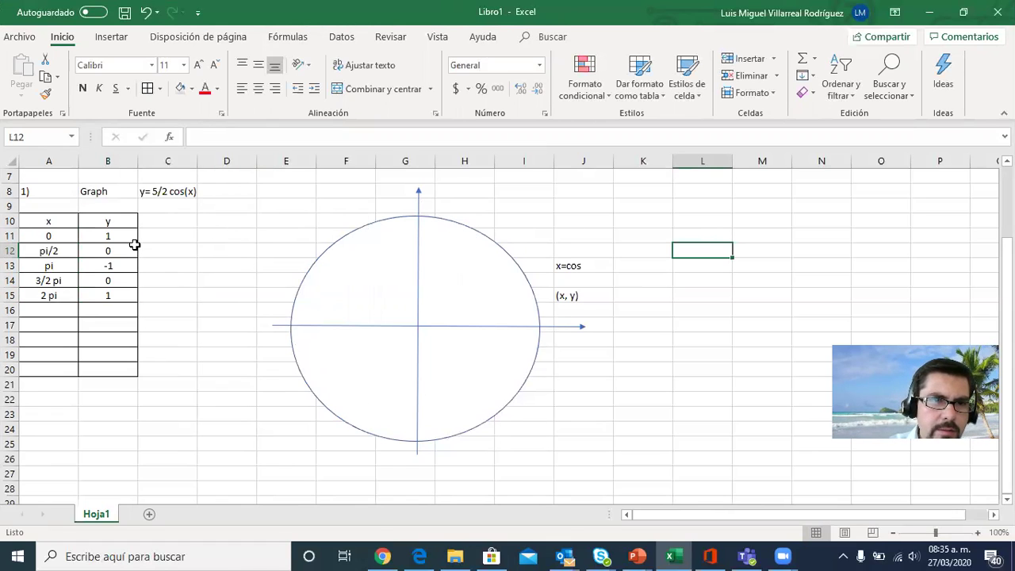
Enter the heading cos(x) in cell B9 above the y column and insert a blank row above row 9
left_click(113, 208)
type("cos")
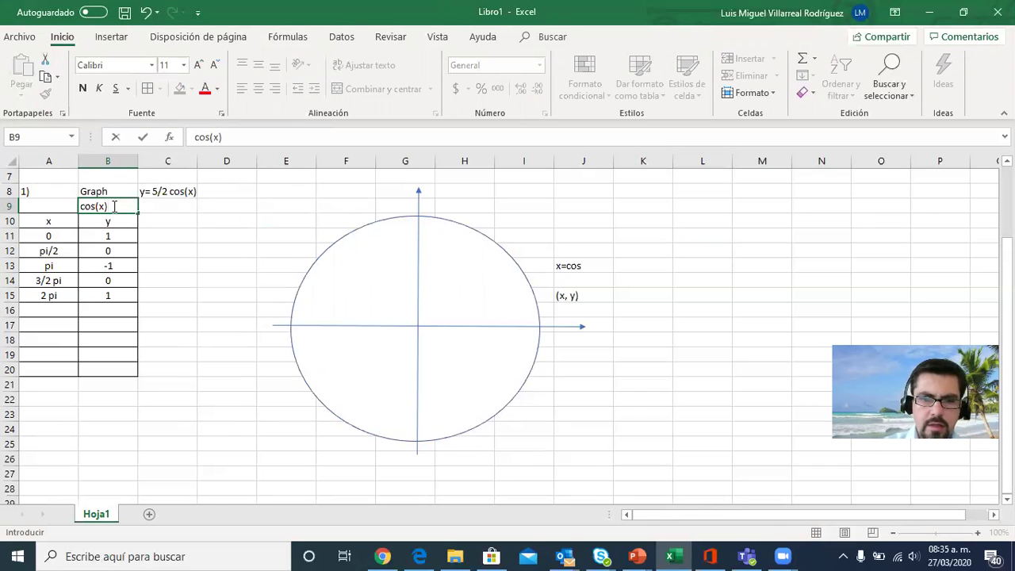
type("(x)")
left_click(8, 208)
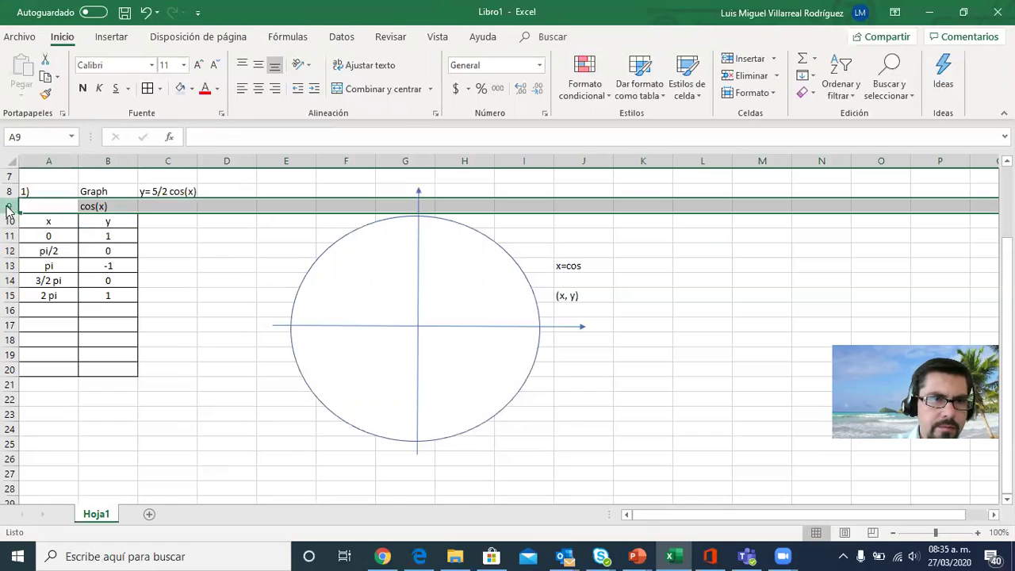
right_click(9, 207)
left_click(64, 309)
left_click(196, 285)
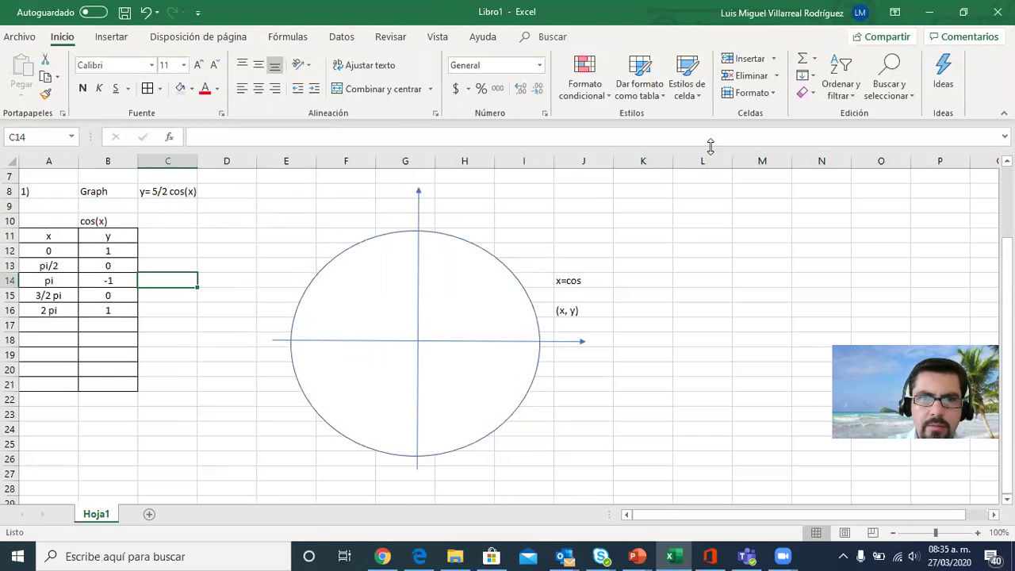
Enter the heading 5/2cos(x) in cell C10, beside the cos(x) heading
left_click(174, 219)
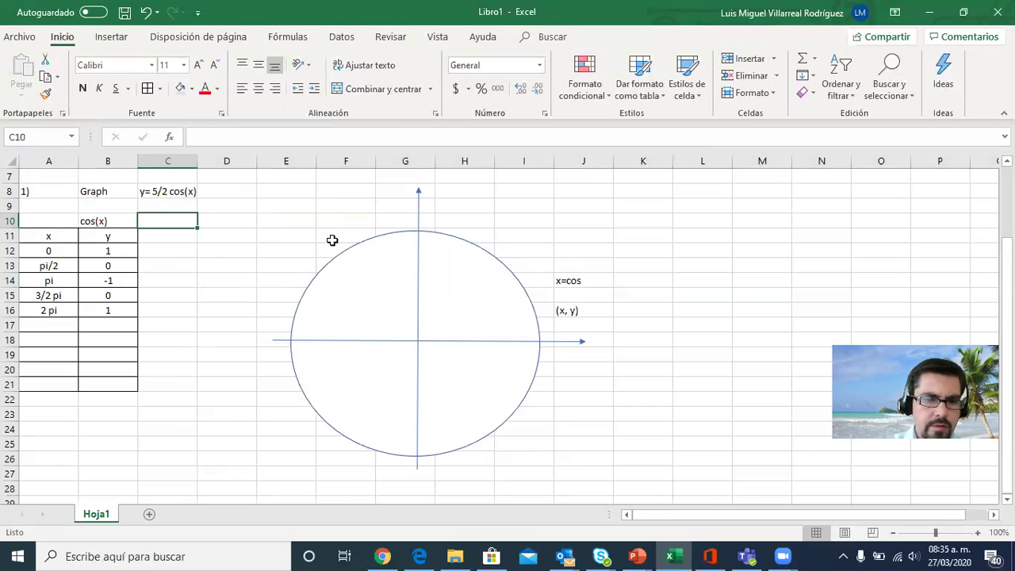
type("5/2cos(x")
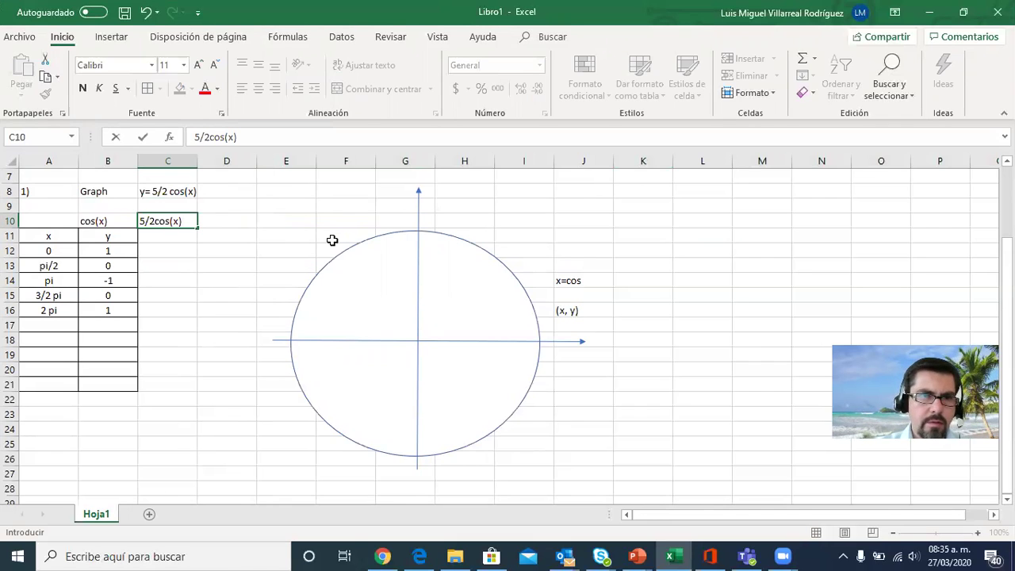
left_click(263, 220)
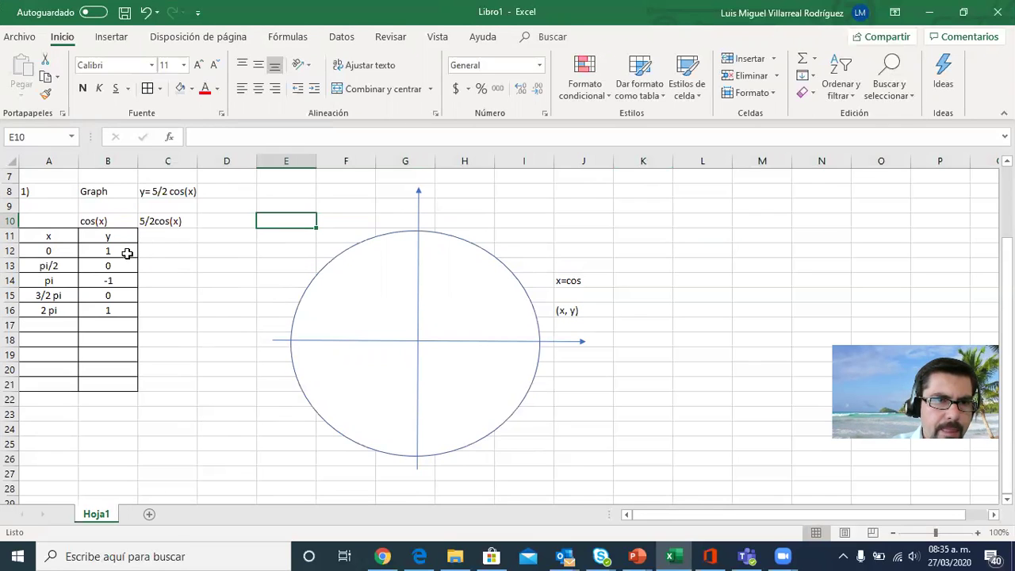
Enter the formula =B12*5/2 in cell C12 to multiply the first cosine value by 5/2
left_click(129, 251)
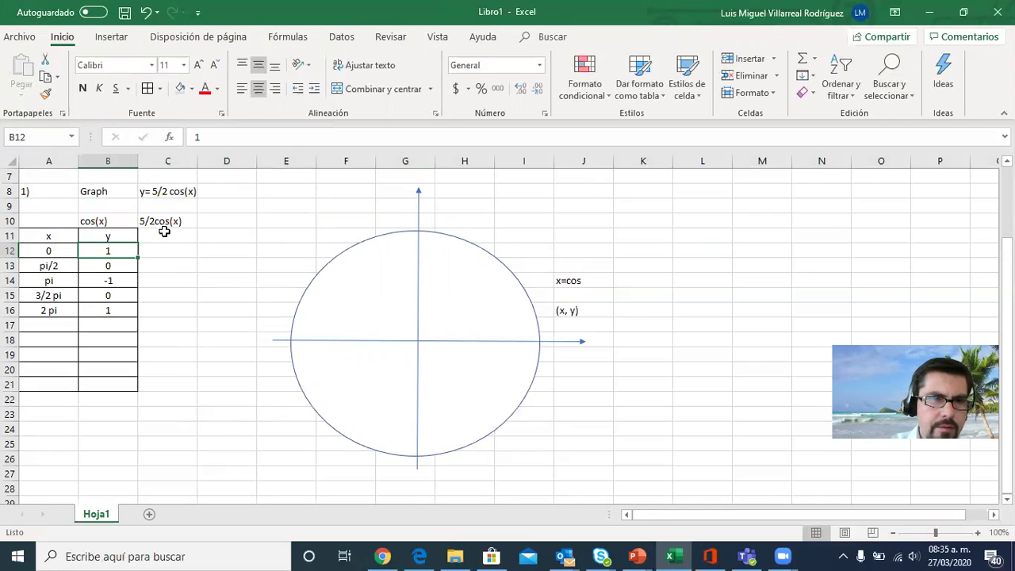
left_click(168, 251)
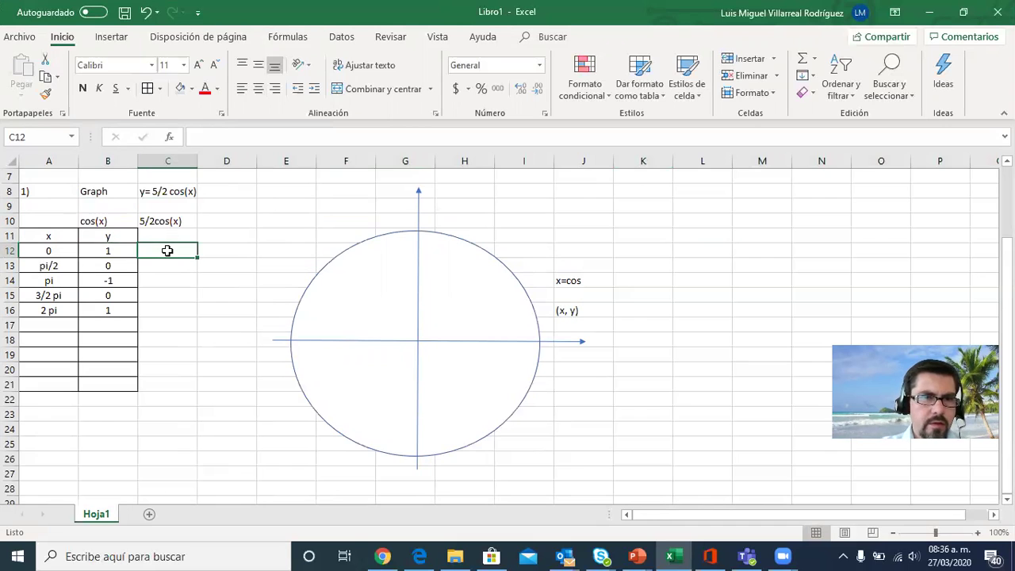
type("=")
left_click(117, 251)
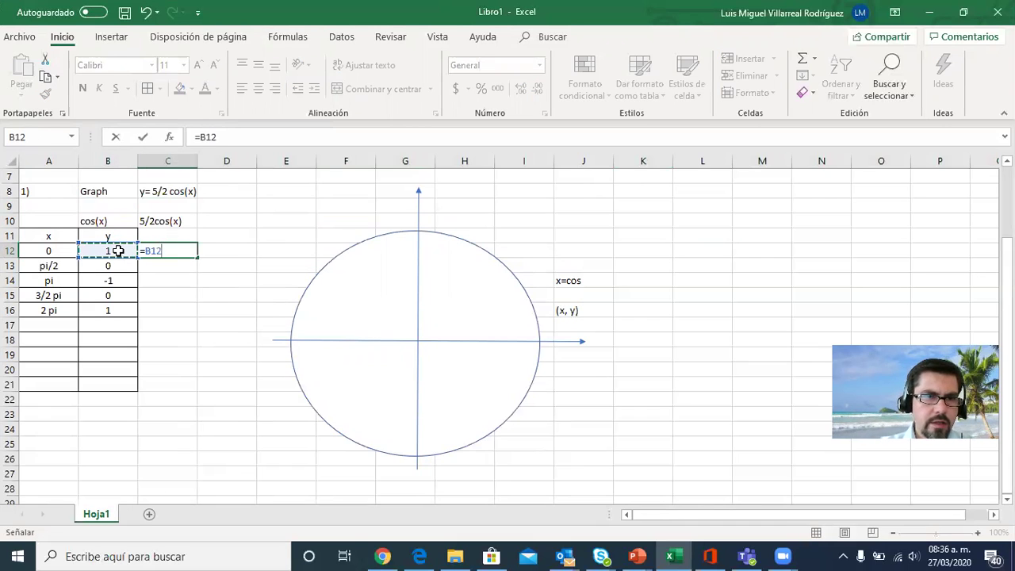
type("*5/2")
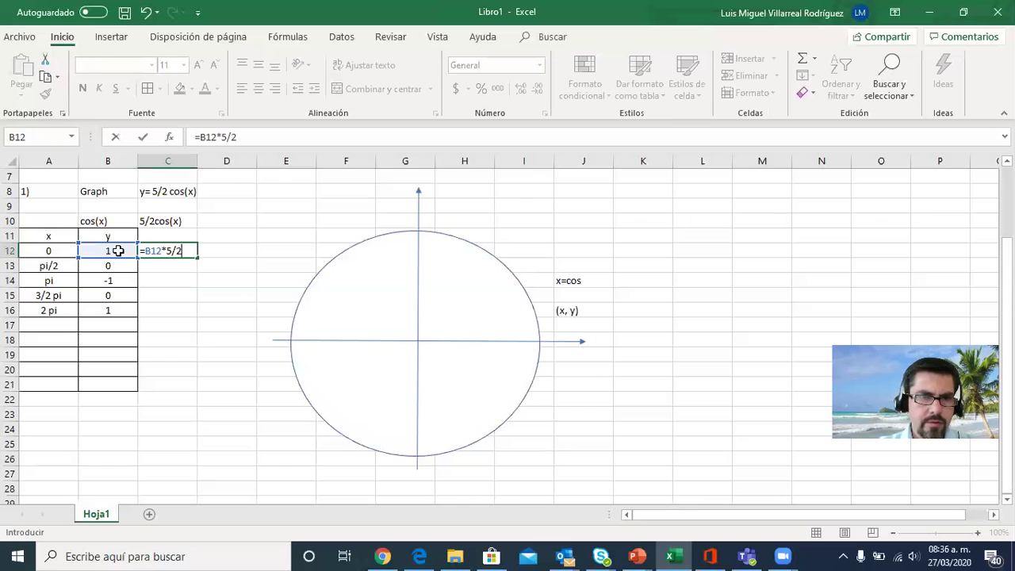
key("Return")
Fill the formula from cell C12 down to C16 for the remaining x values
left_click(158, 248)
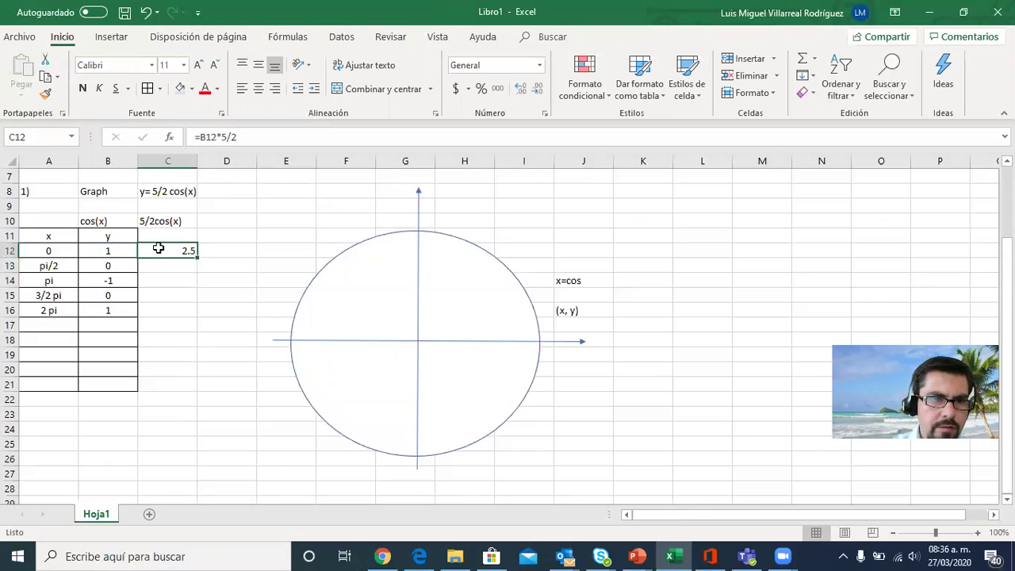
left_click_drag(197, 257, 199, 319)
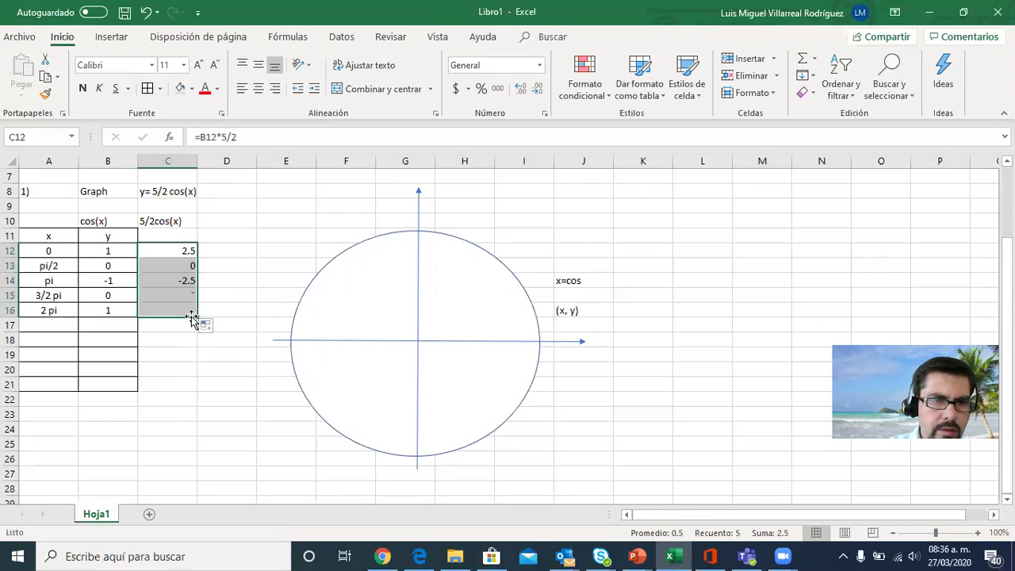
left_click(203, 338)
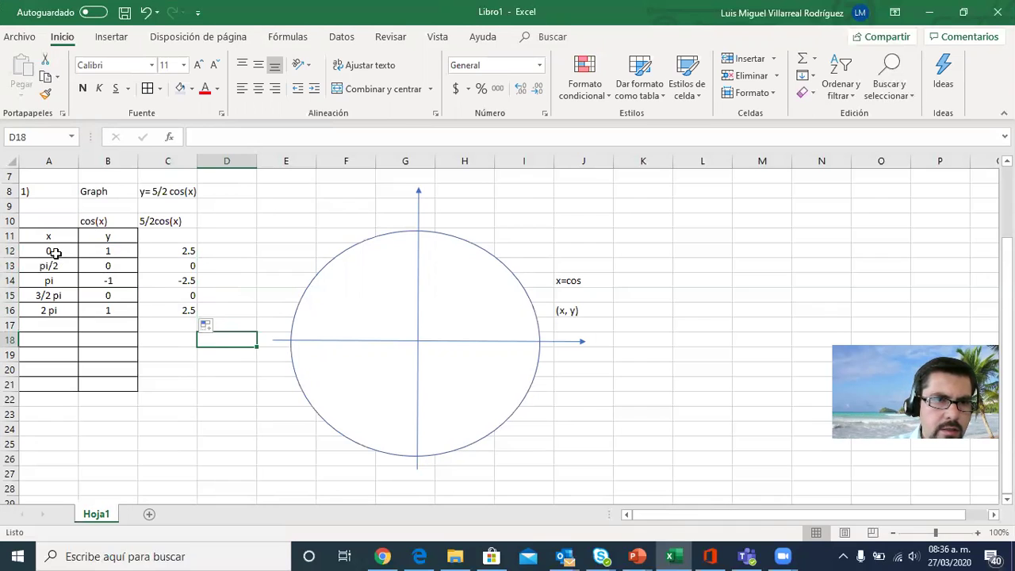
Shade the x values A12:A16 and the results C12:C16 light blue, and add cell borders to C12:C16
left_click_drag(50, 254, 51, 312)
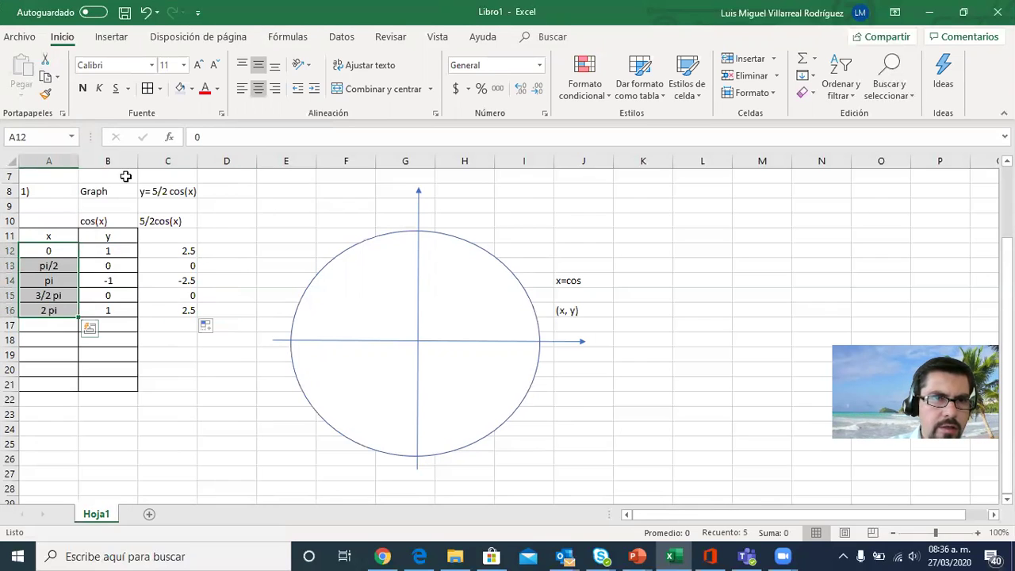
left_click(182, 90)
left_click_drag(167, 251, 164, 311)
left_click(181, 89)
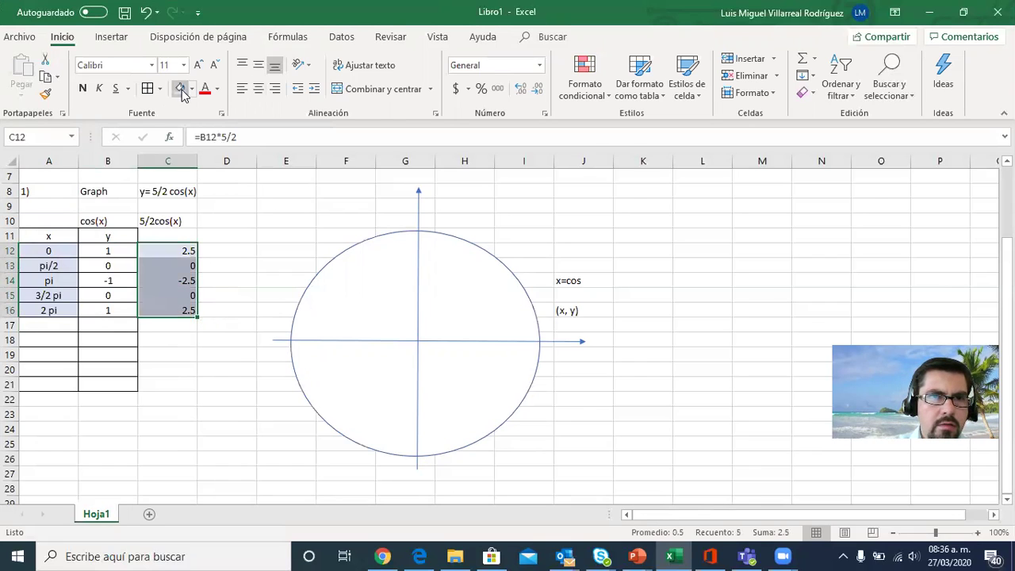
left_click(147, 89)
left_click(261, 223)
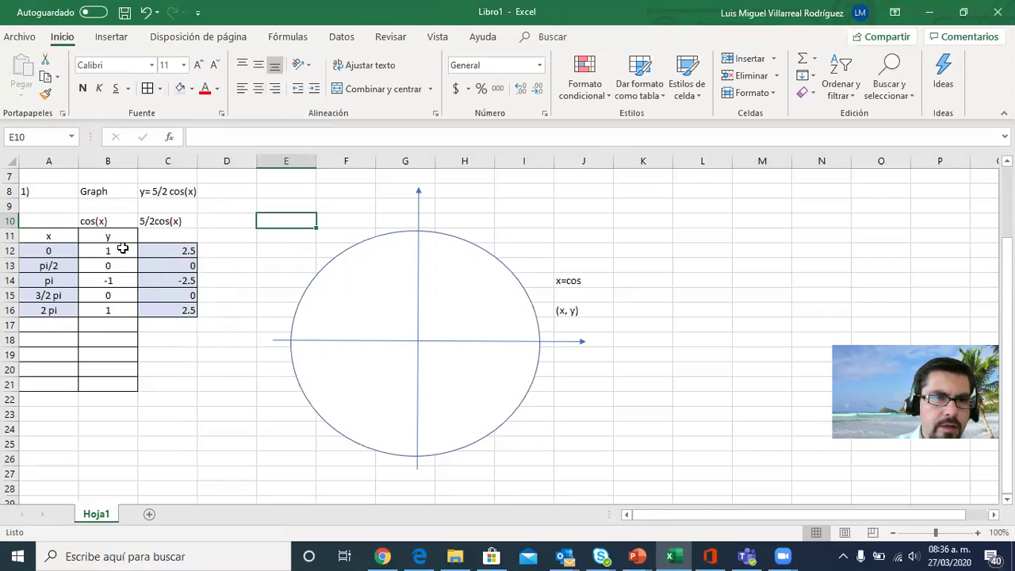
Change the font colour of the cosine values in B12:B16 to grey
left_click_drag(123, 249, 115, 305)
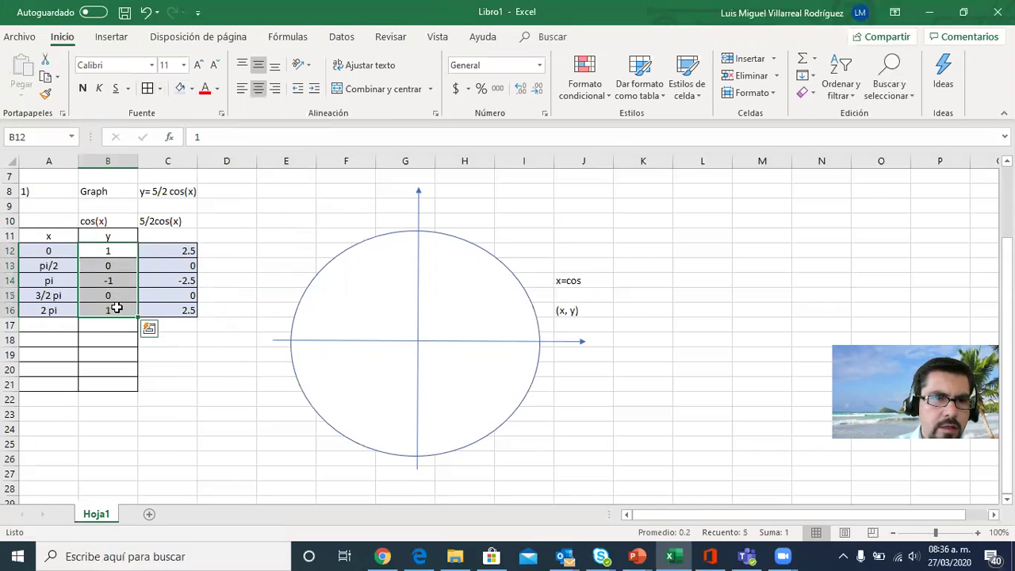
left_click(218, 90)
left_click(243, 140)
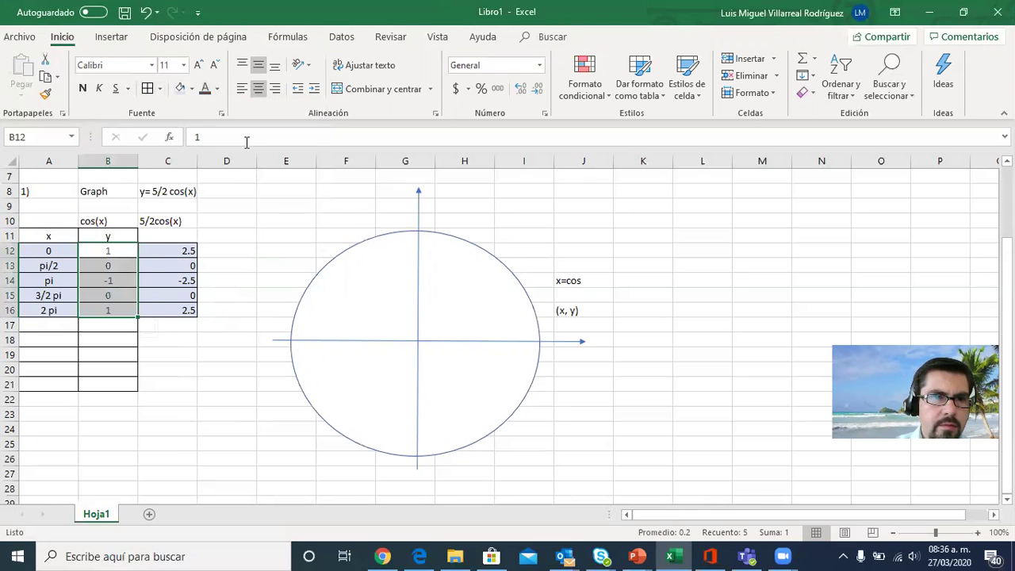
left_click(308, 196)
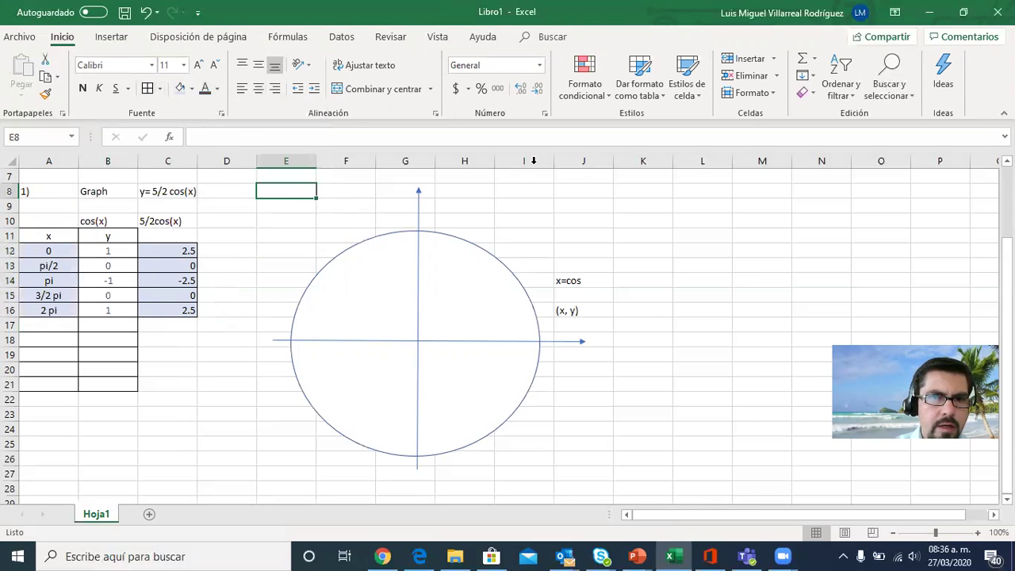
Arrange the ALEKS browser window and a narrowed Excel window side by side, keeping the question and the value table in view
left_click(969, 12)
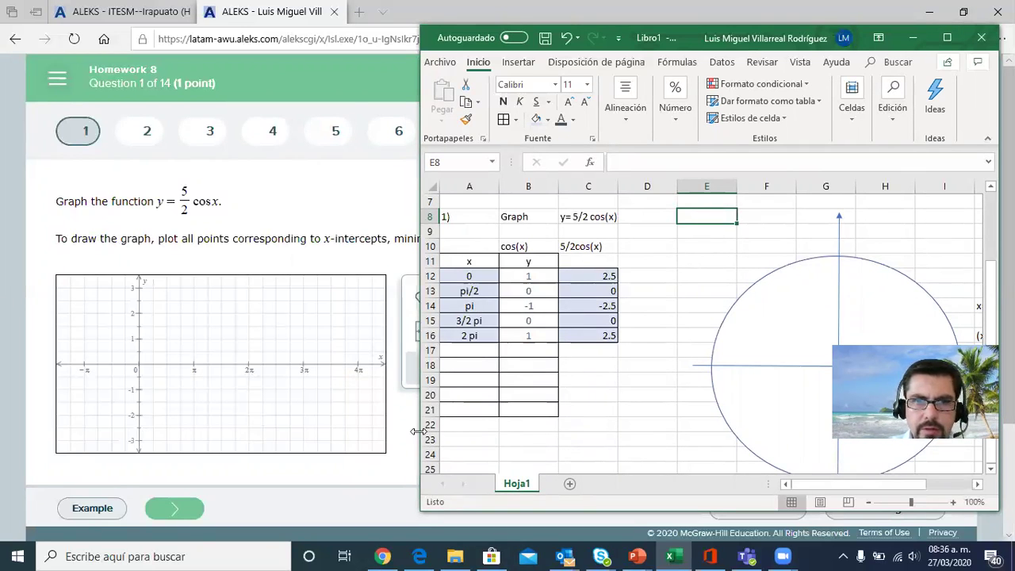
left_click_drag(417, 431, 605, 412)
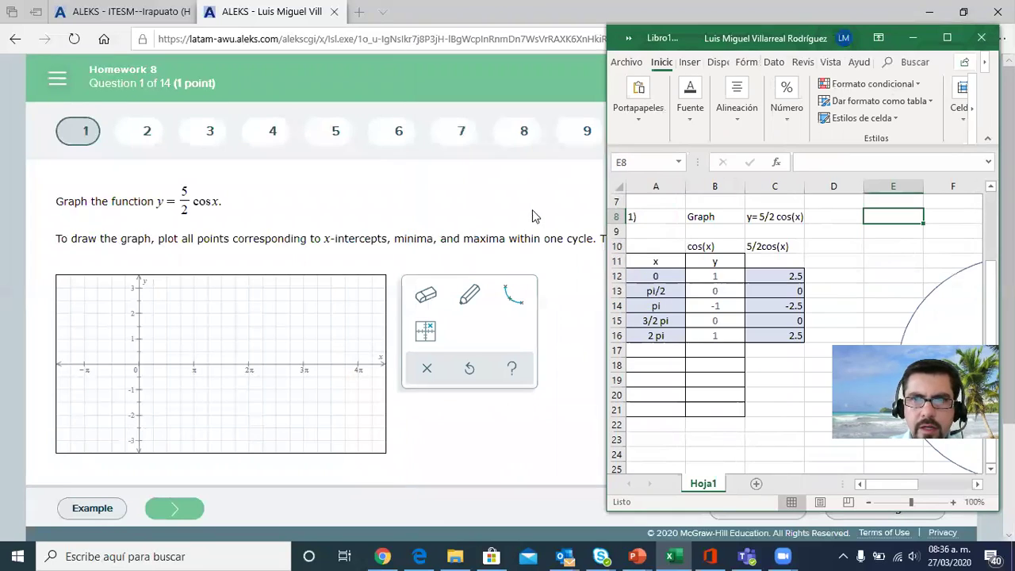
left_click(520, 75)
left_click(962, 13)
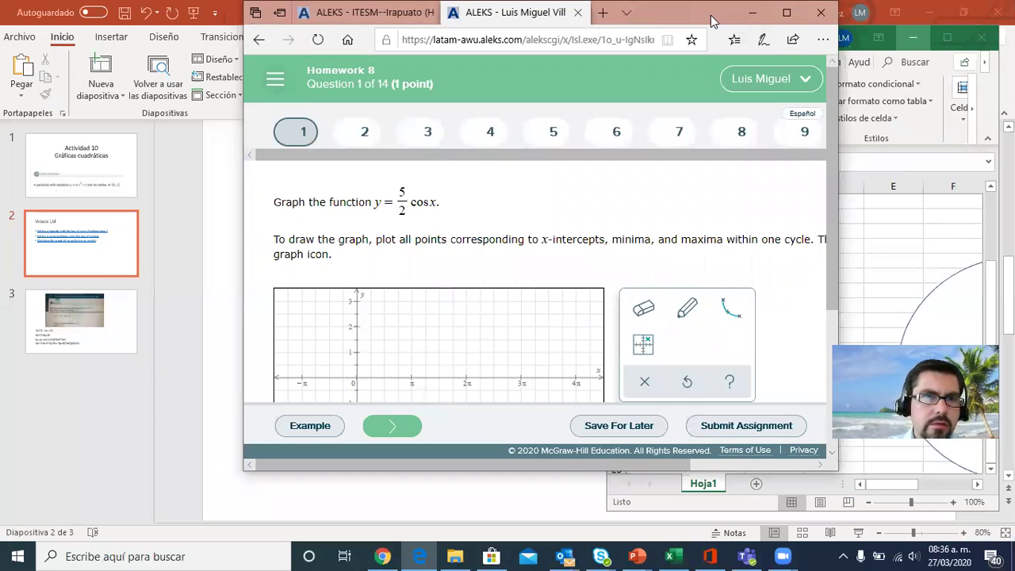
left_click_drag(710, 15, 483, 18)
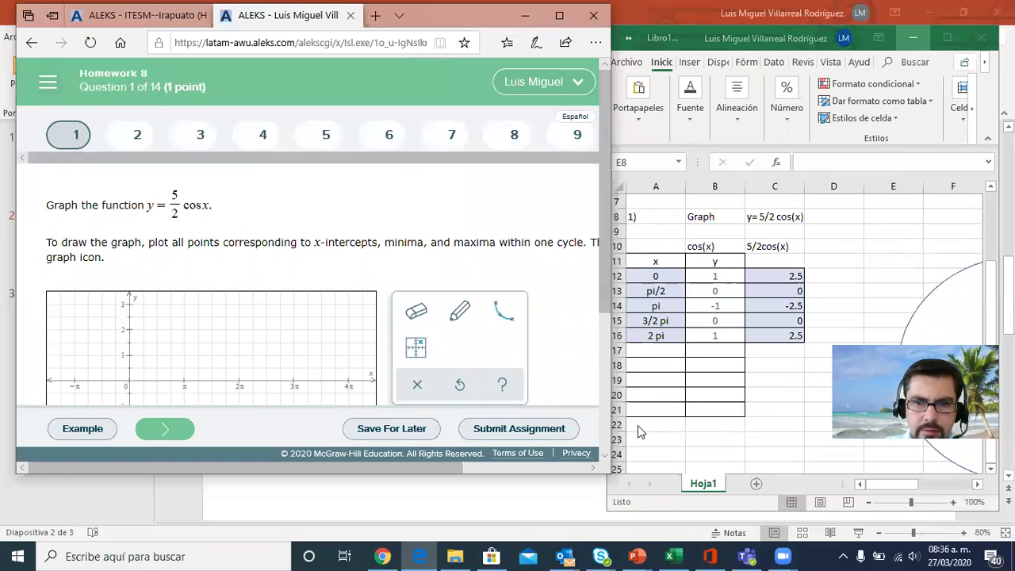
left_click_drag(608, 510, 678, 506)
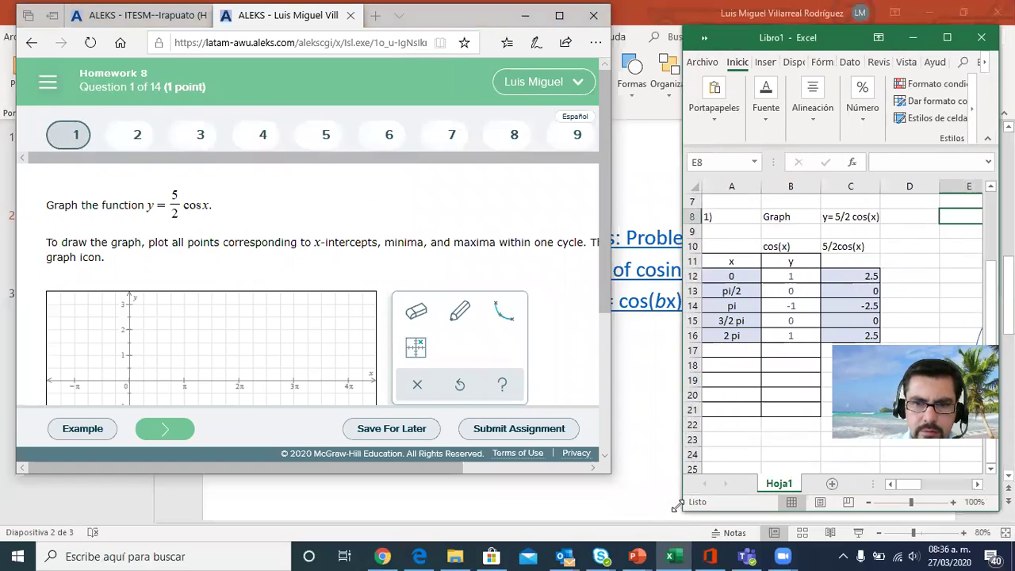
left_click_drag(610, 396, 656, 396)
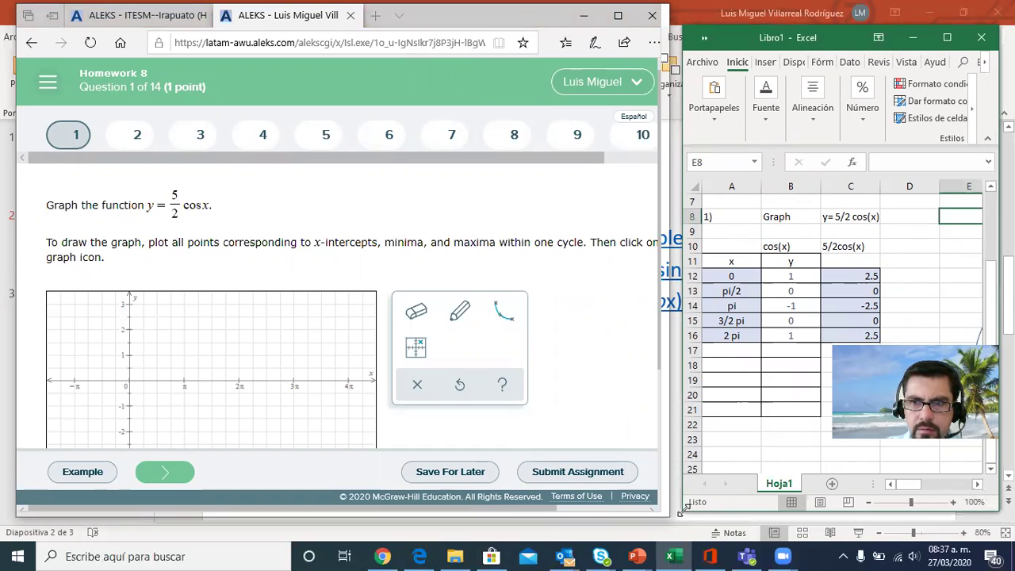
left_click_drag(680, 512, 690, 483)
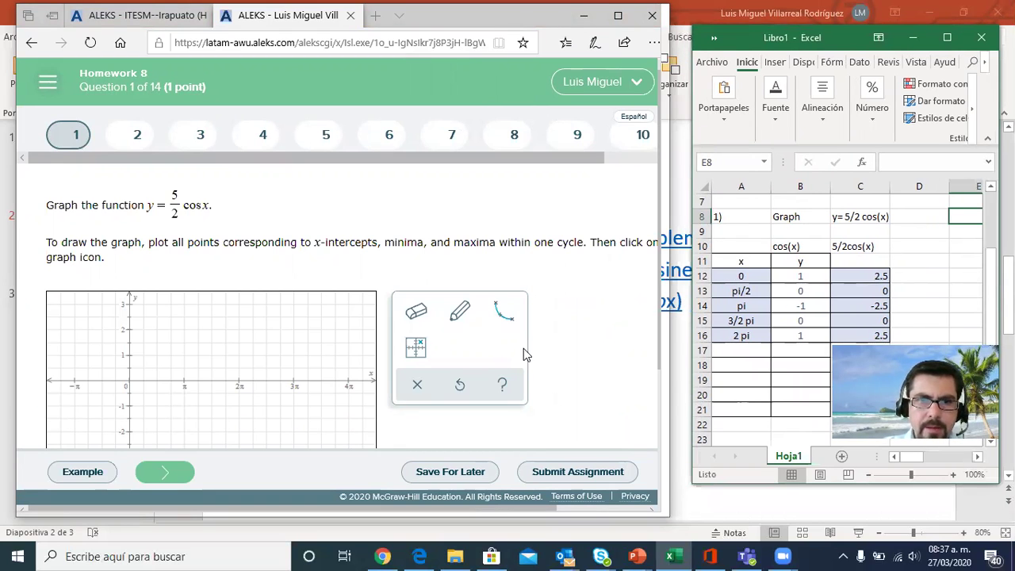
Use the plot-a-point-anywhere tool in ALEKS to plot the point (0, 2.5) on the graph of question 1
left_click(418, 353)
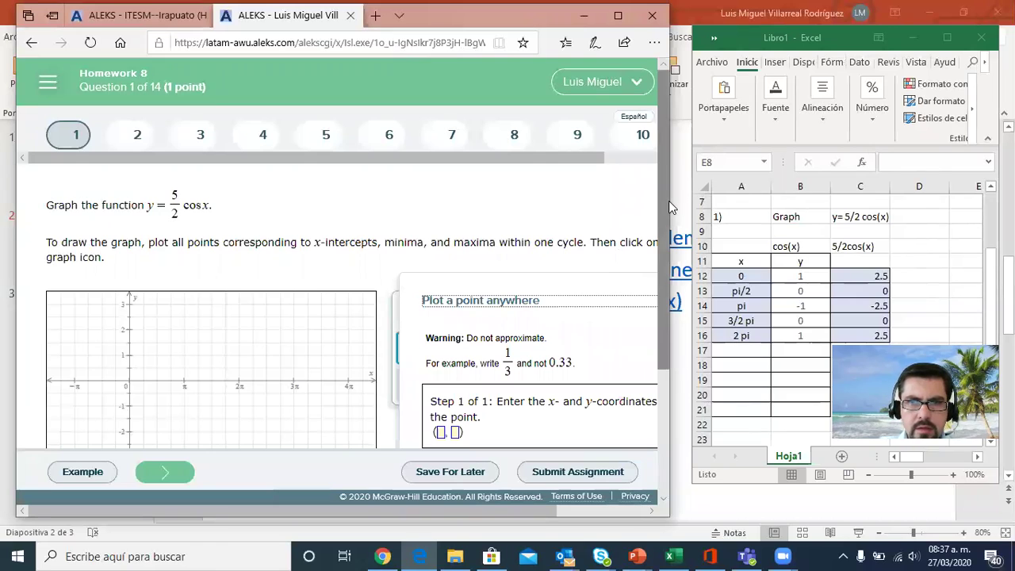
left_click_drag(663, 201, 654, 320)
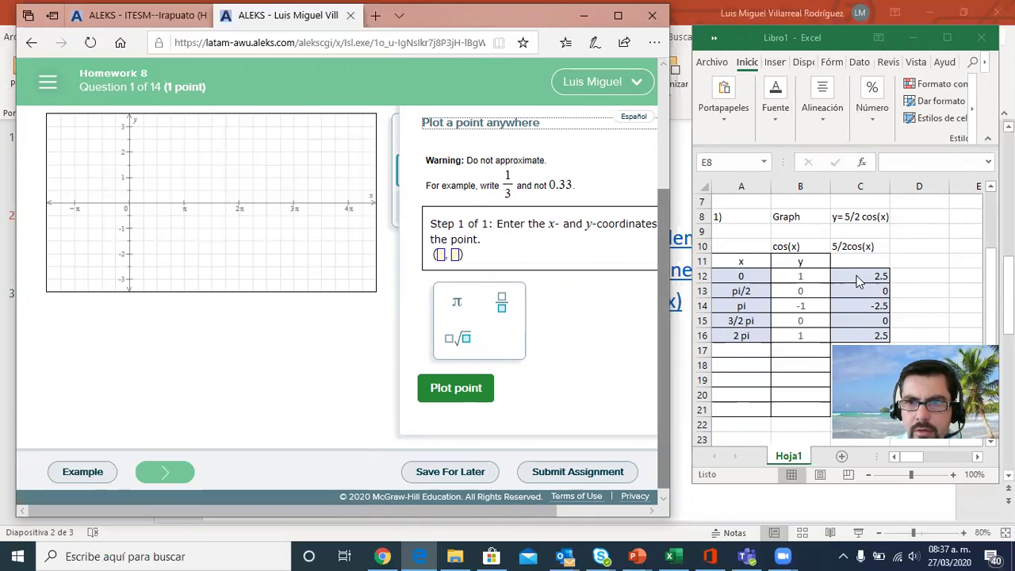
left_click(440, 255)
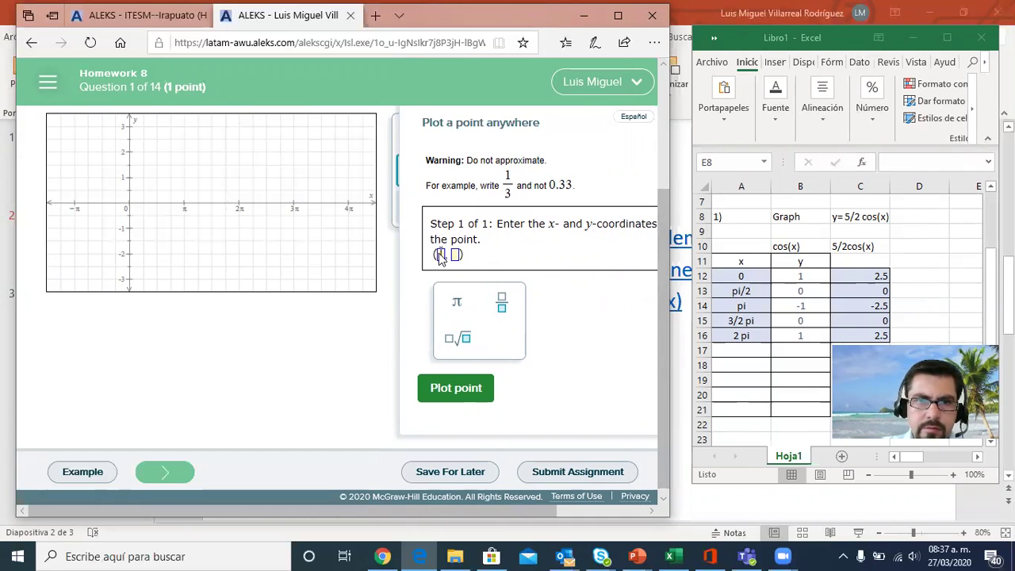
type("0")
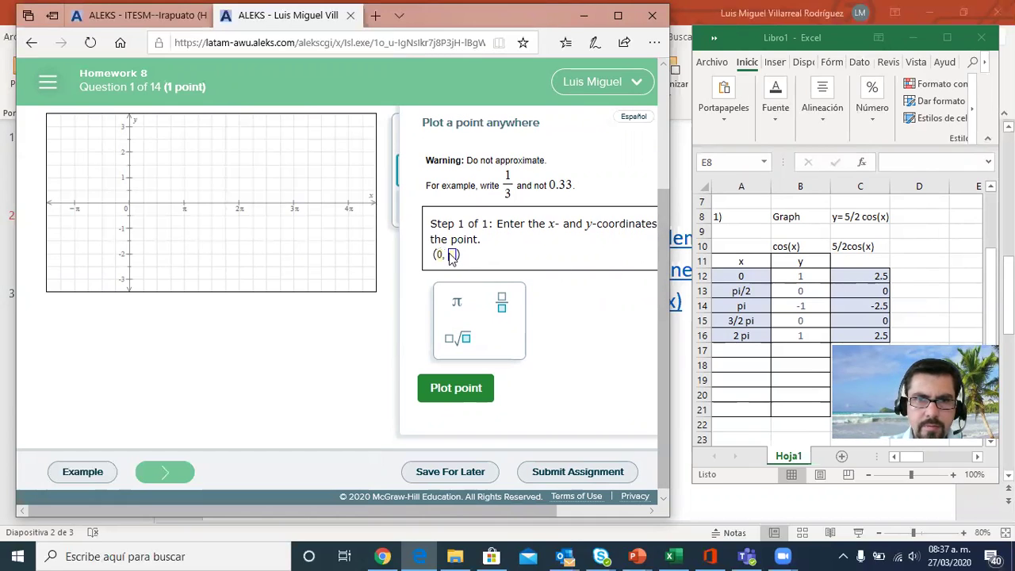
left_click(452, 256)
type("2.5")
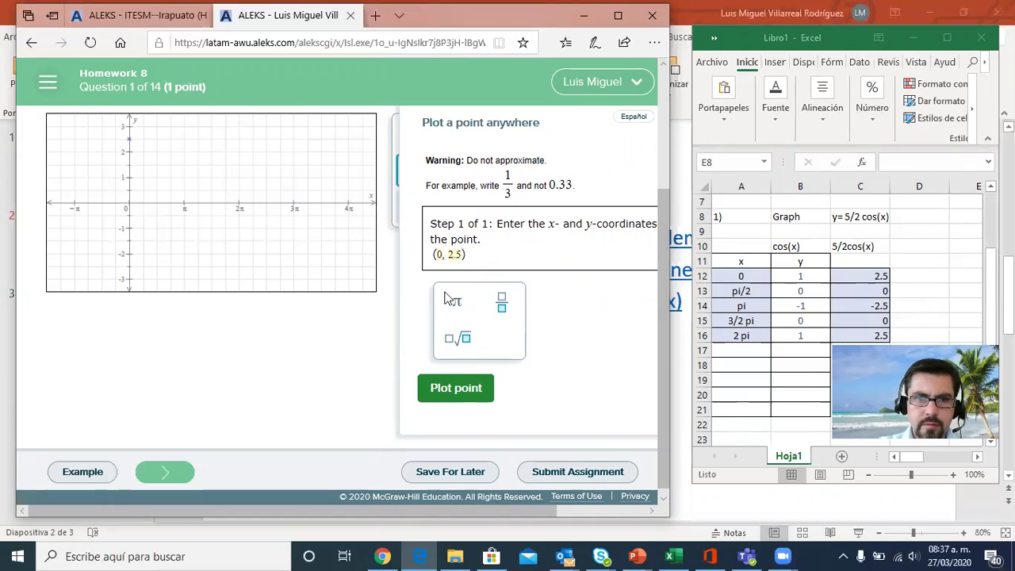
left_click(448, 390)
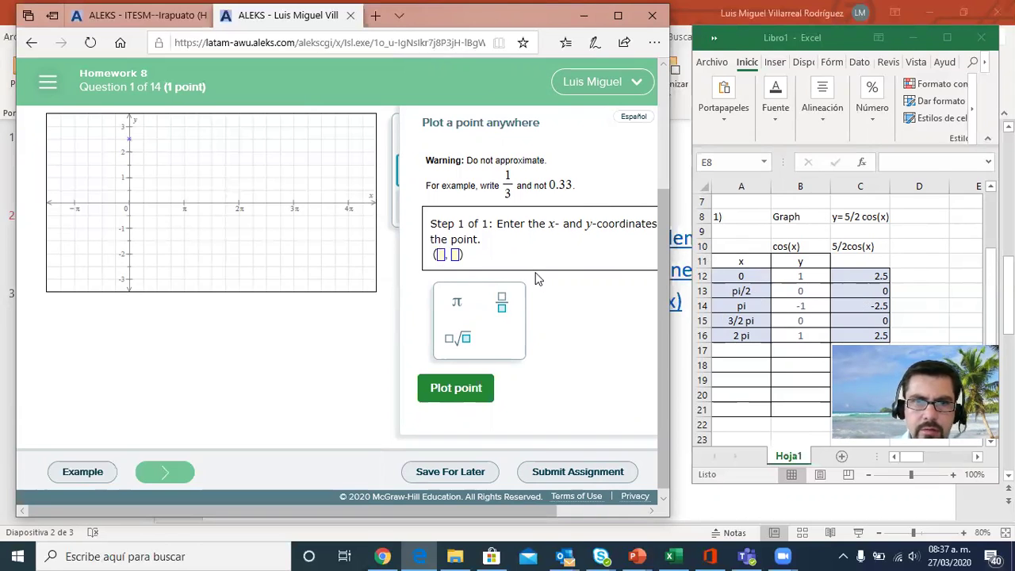
Plot the point (π/2, 0), entering the x-coordinate as a fraction
left_click(457, 304)
left_click(501, 303)
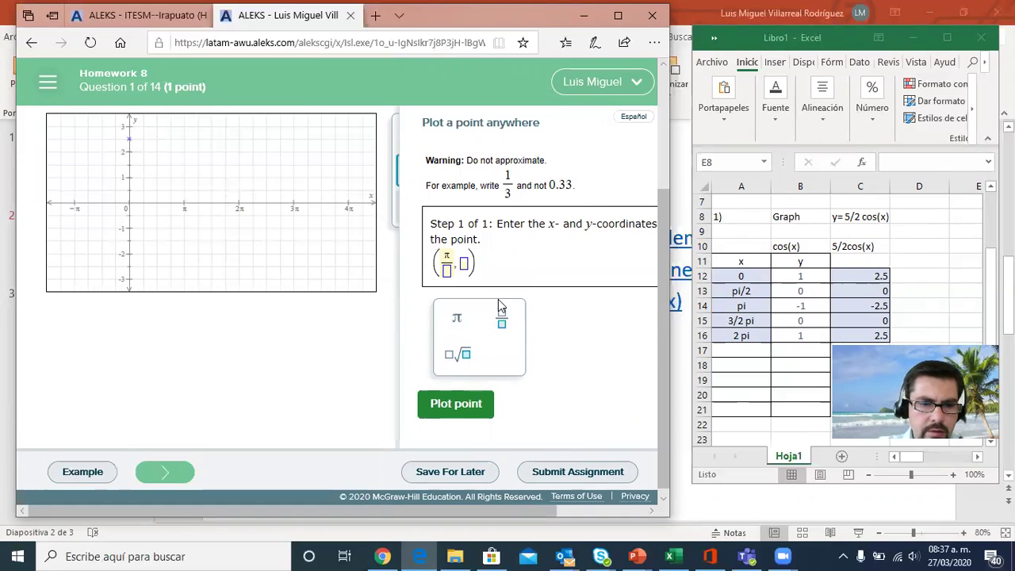
type("2")
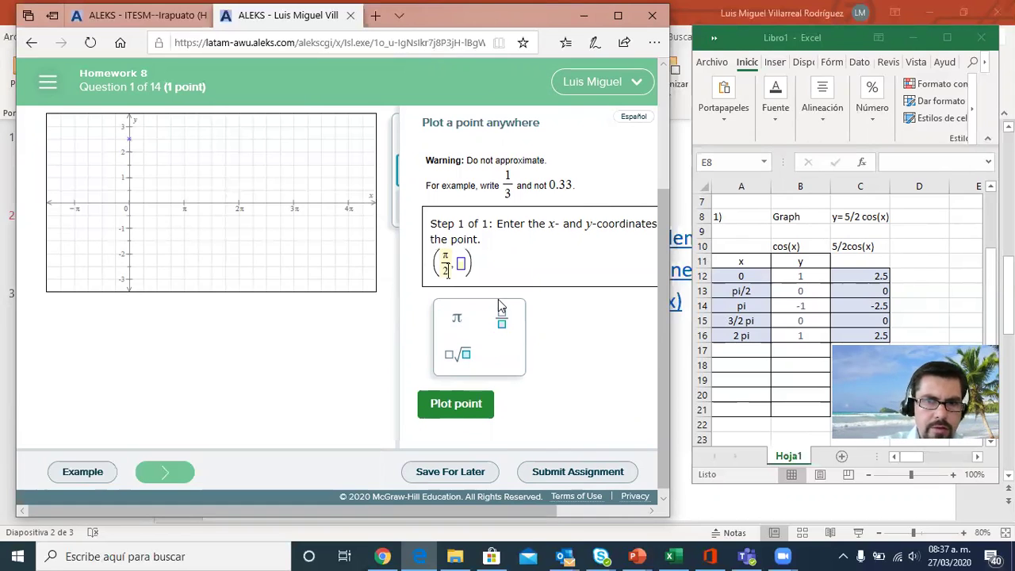
left_click(462, 266)
type("0")
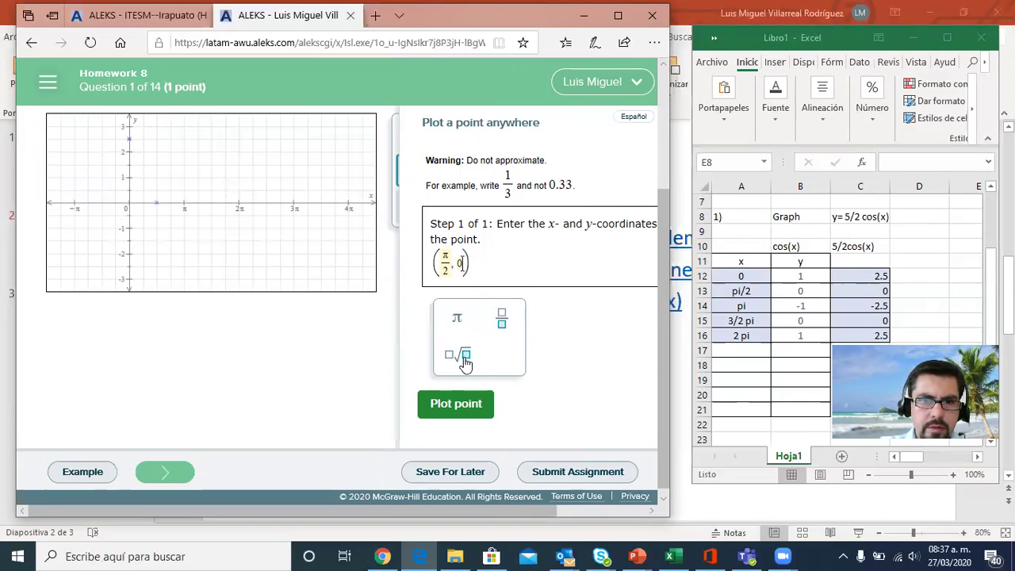
left_click(459, 404)
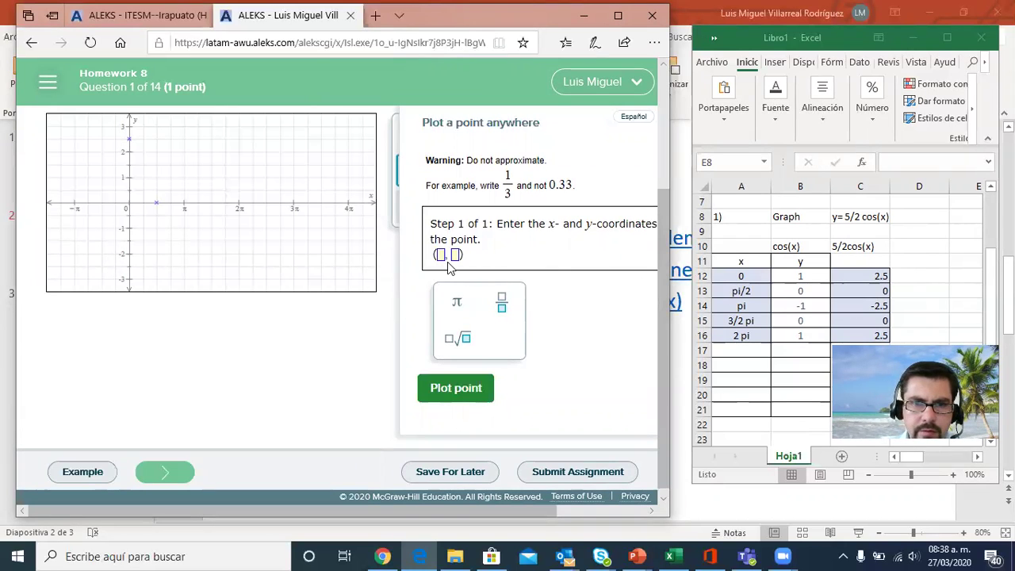
Plot the point (π, -2.5) on the coordinate grid
left_click(454, 301)
left_click(452, 255)
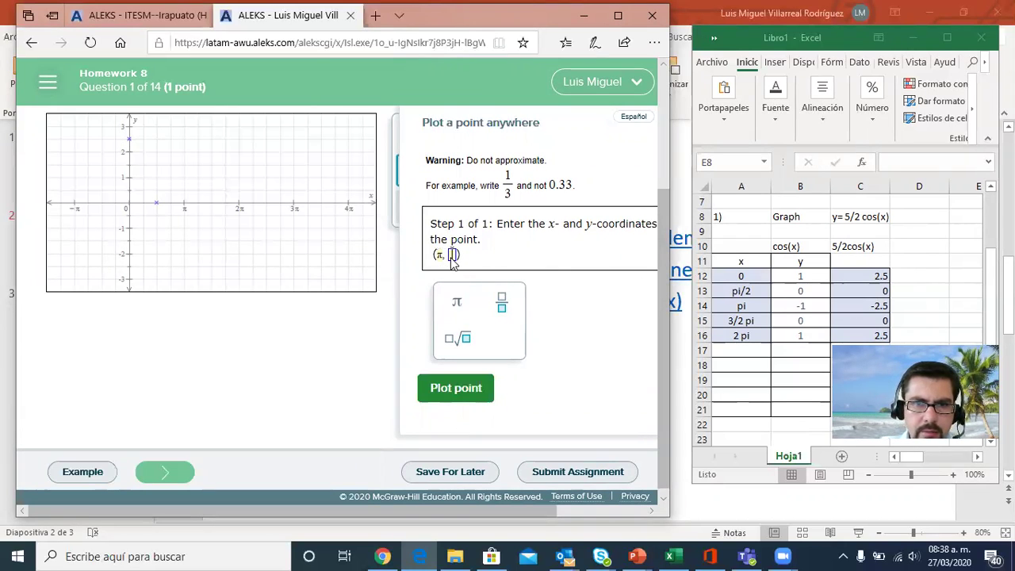
type("-2")
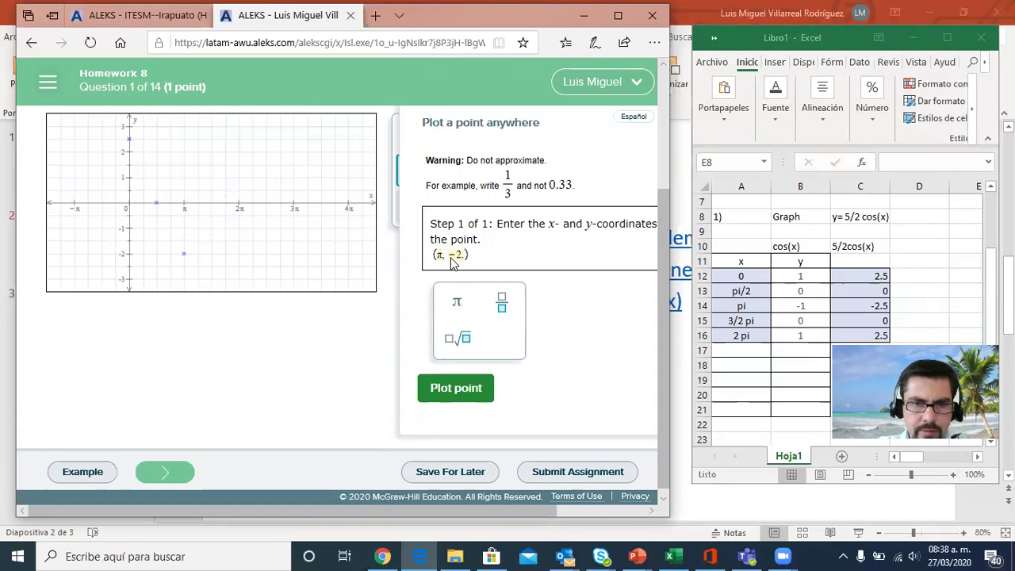
type(".5")
left_click(445, 392)
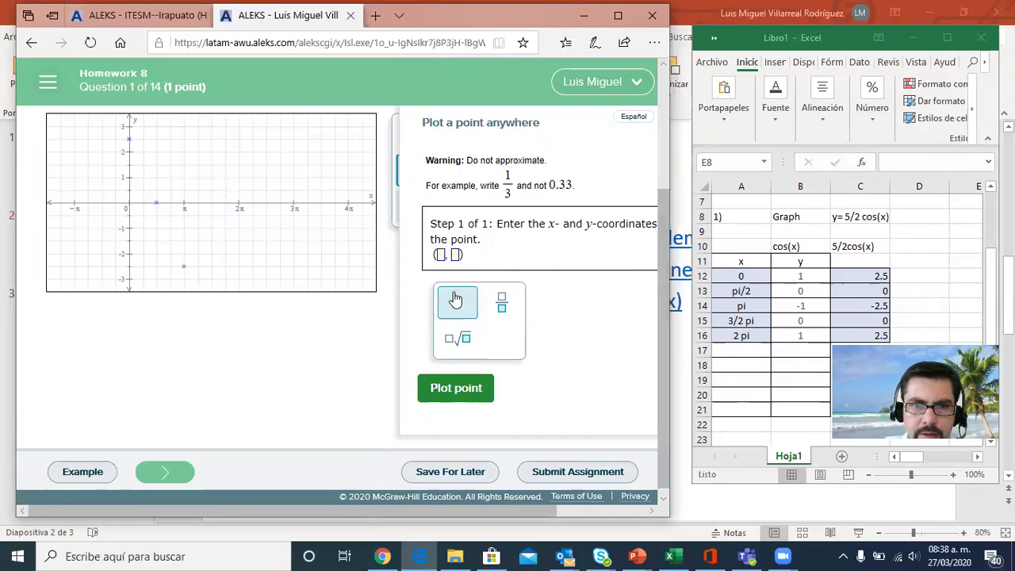
Plot the point (3π/2, 0), entering the x-coordinate as a fraction
left_click(501, 302)
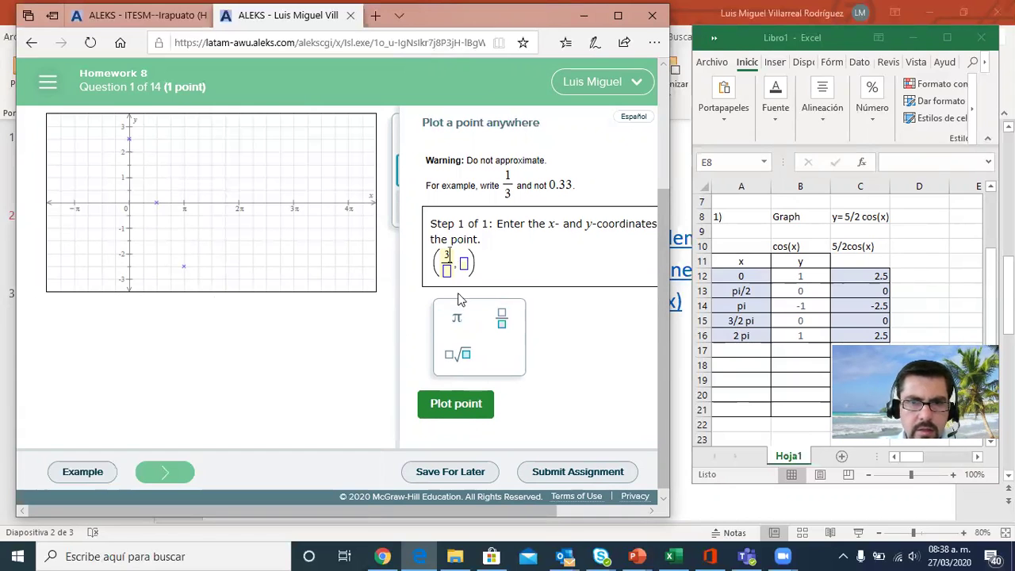
left_click(456, 320)
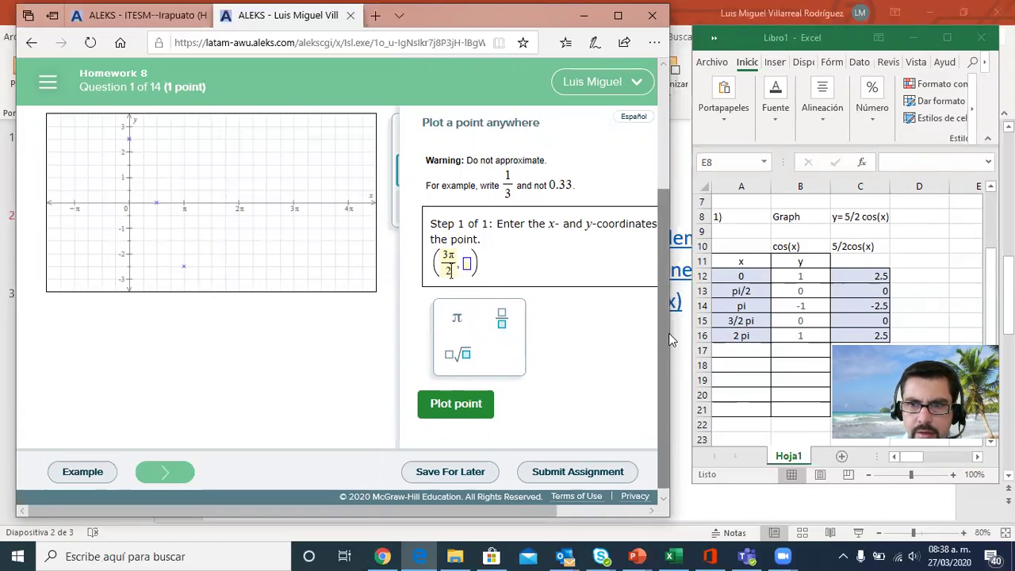
left_click(467, 264)
type("0")
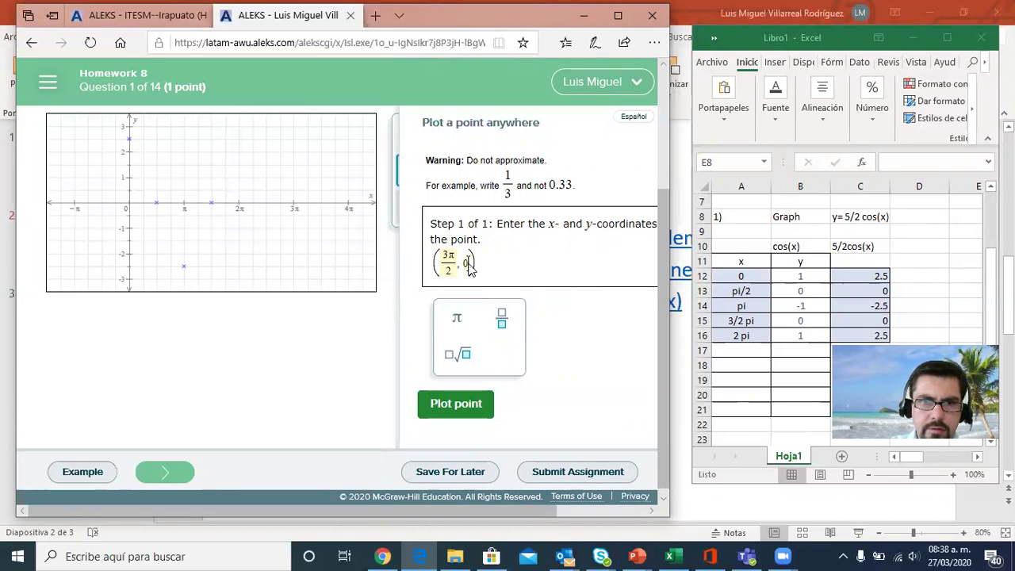
left_click(437, 405)
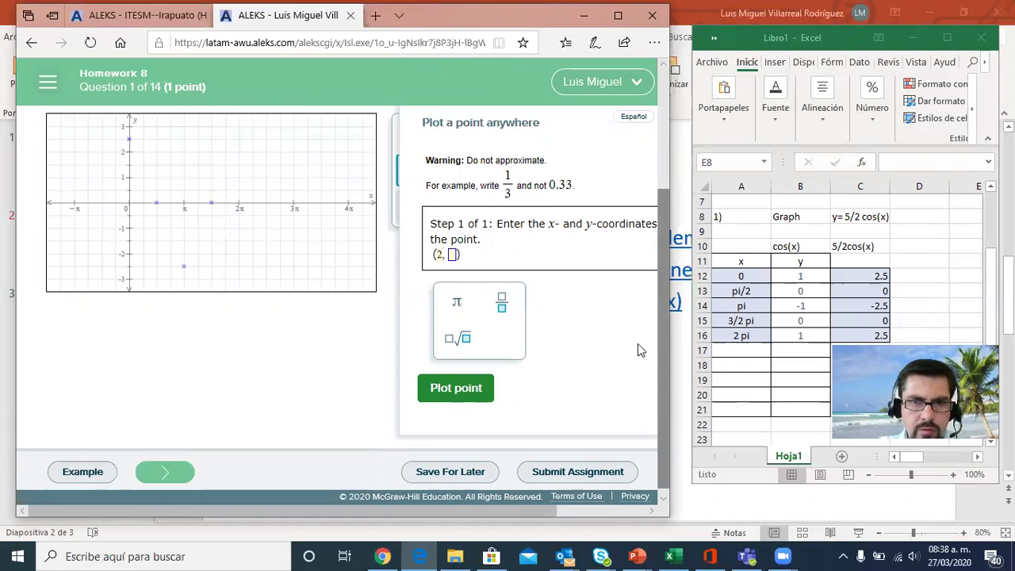
Plot the point (2π, 2.5) to complete one cycle
type("2")
left_click(457, 302)
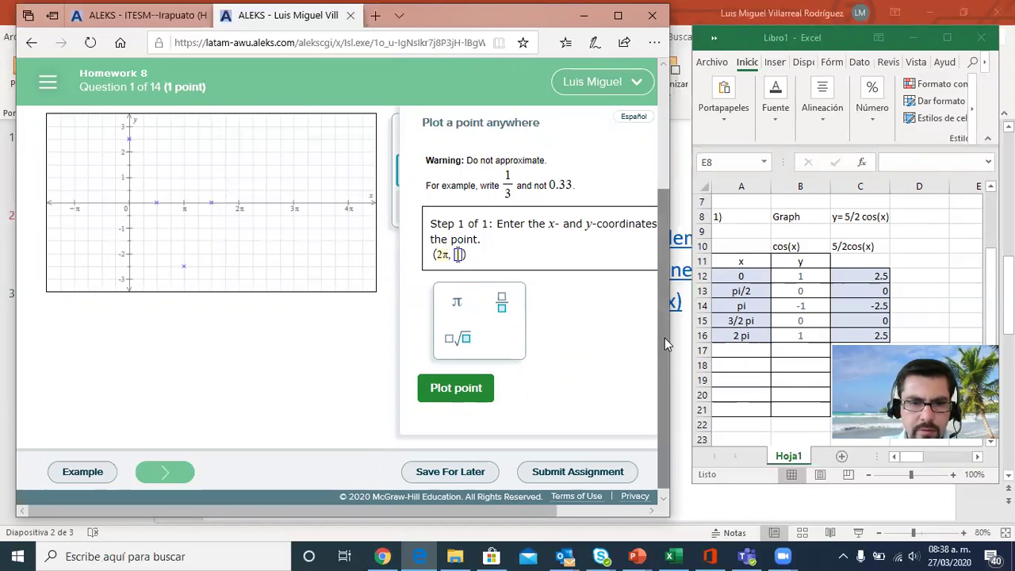
type("2.5")
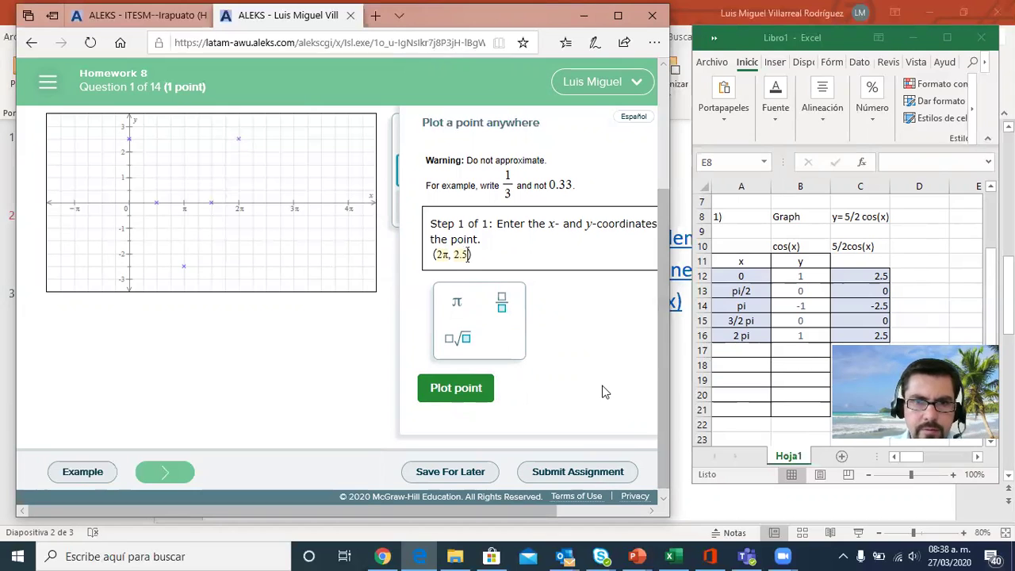
left_click(467, 391)
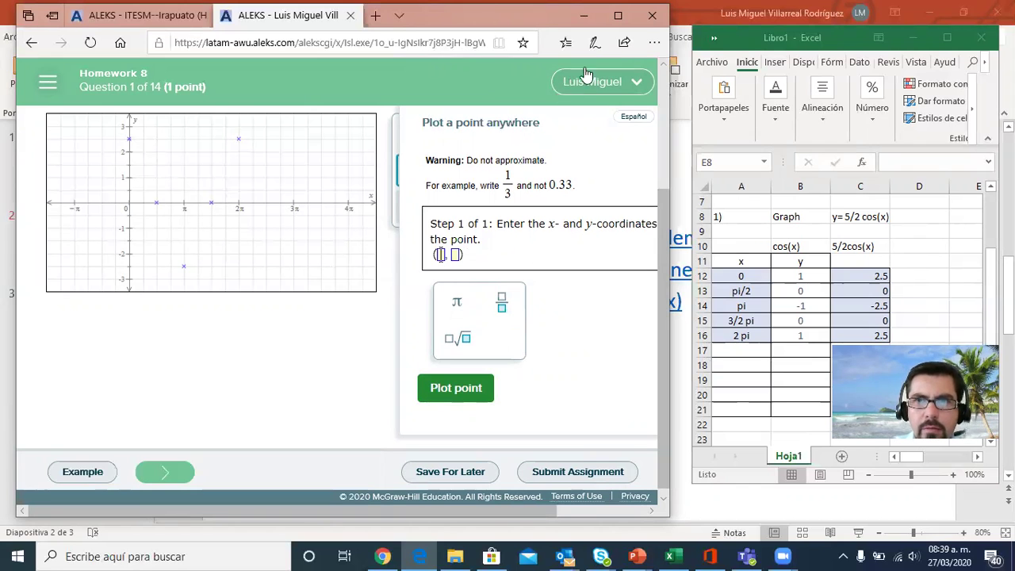
Maximize the ALEKS window, close the point-entry form and draw the curve through the plotted points
left_click(619, 16)
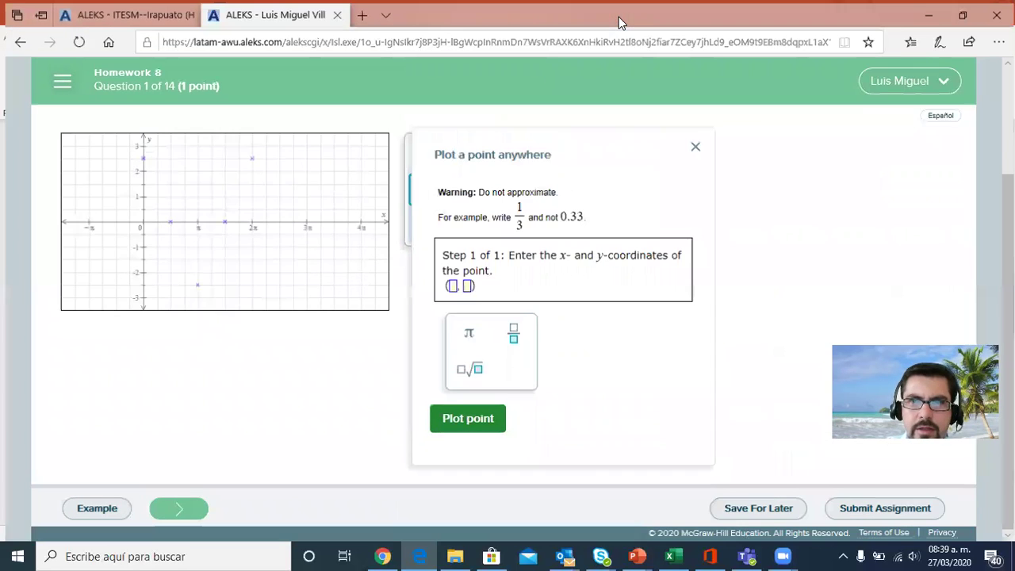
left_click(695, 145)
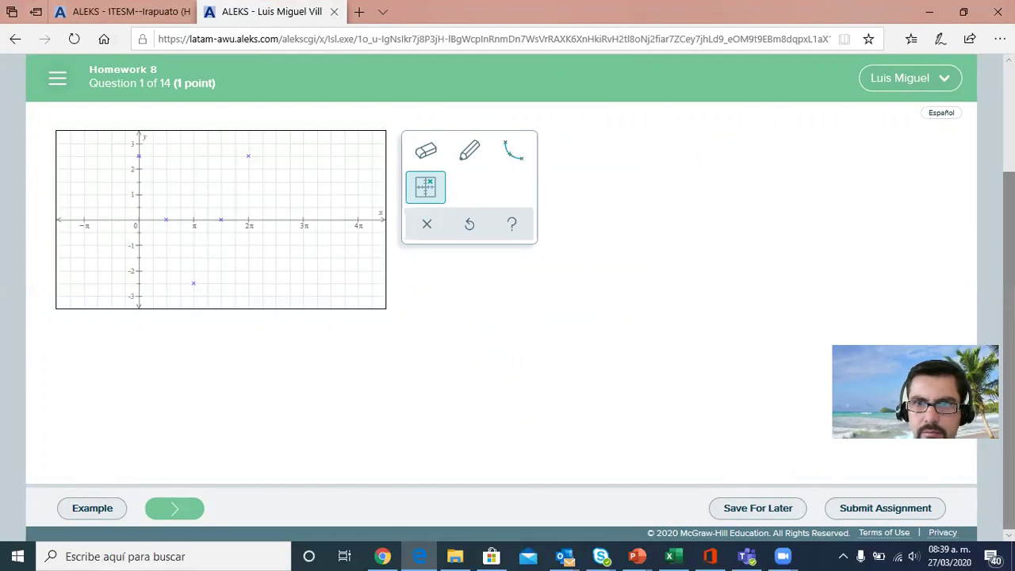
scroll(507, 278, "up", 1)
scroll(507, 294, "up", 1)
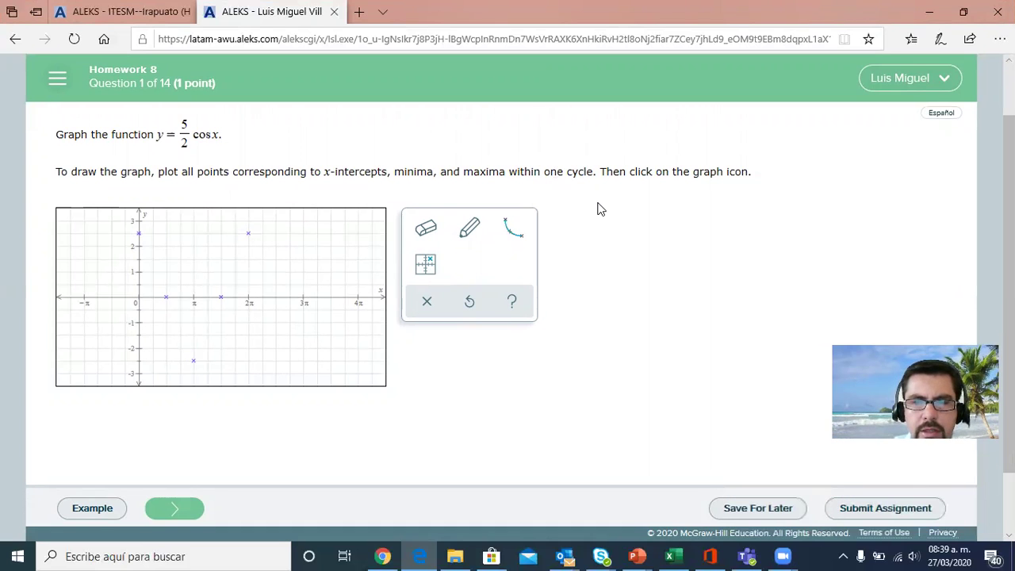
left_click(512, 234)
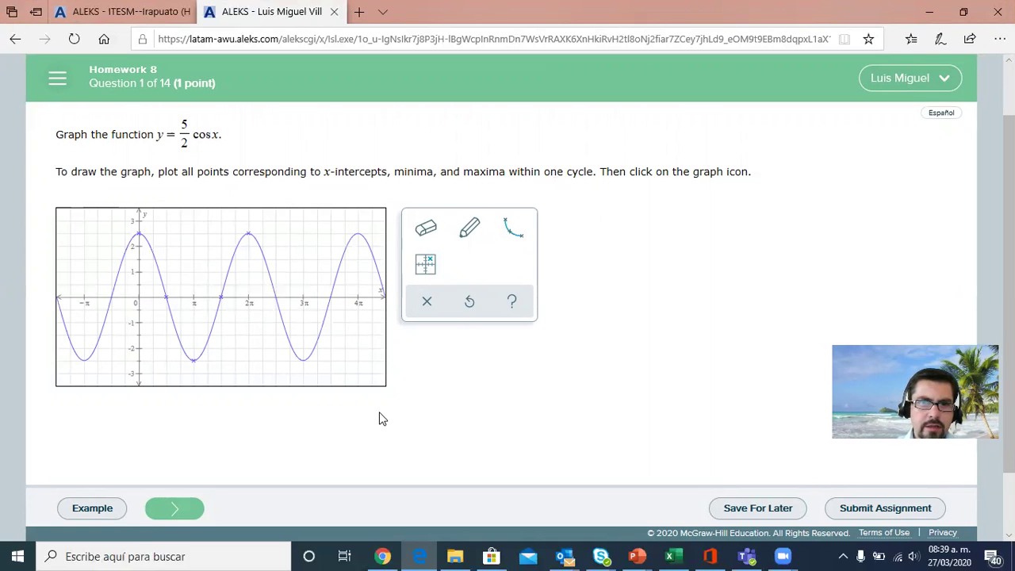
View question 2 of Homework 8 and go back to question 1
left_click(185, 512)
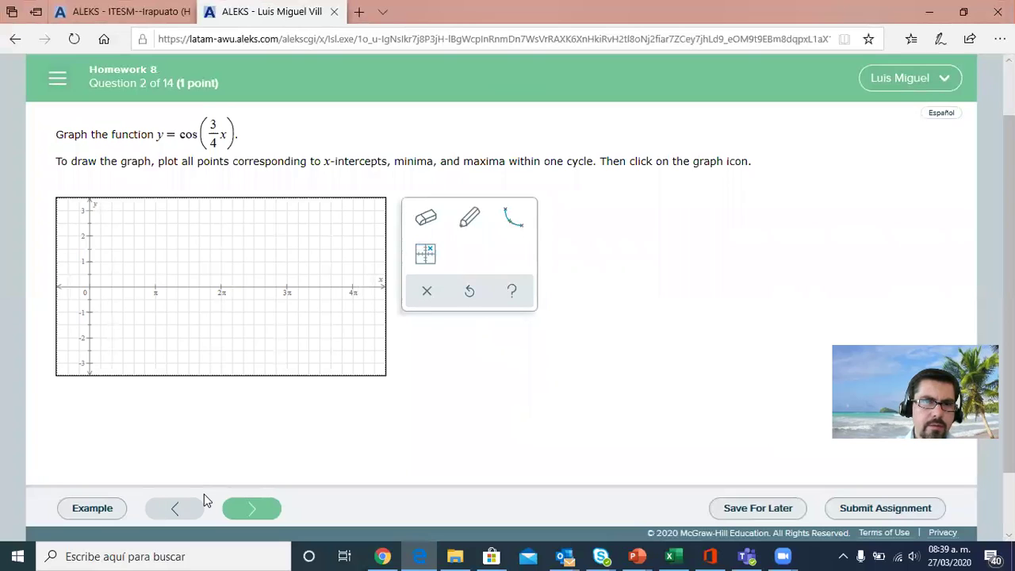
left_click(178, 507)
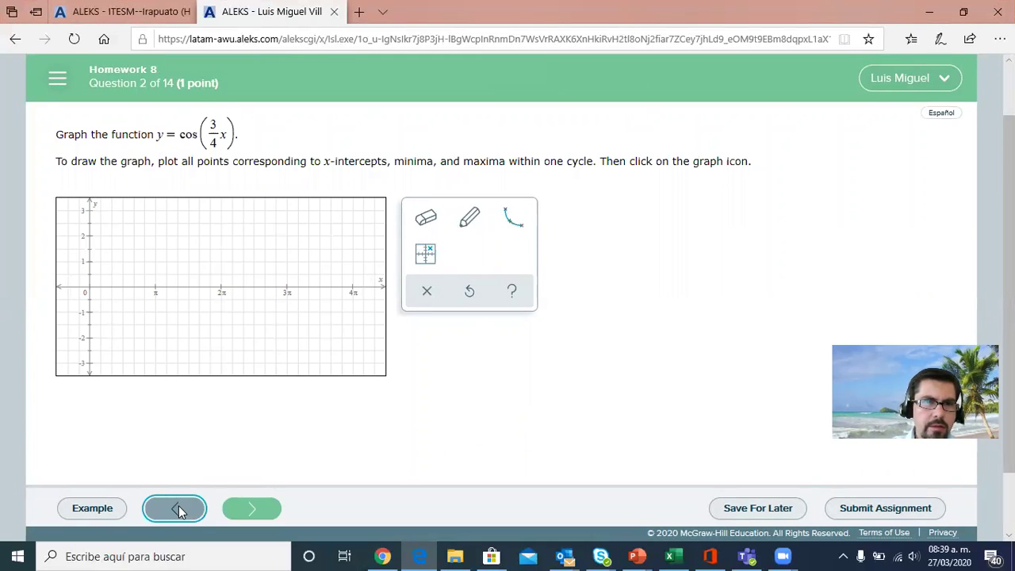